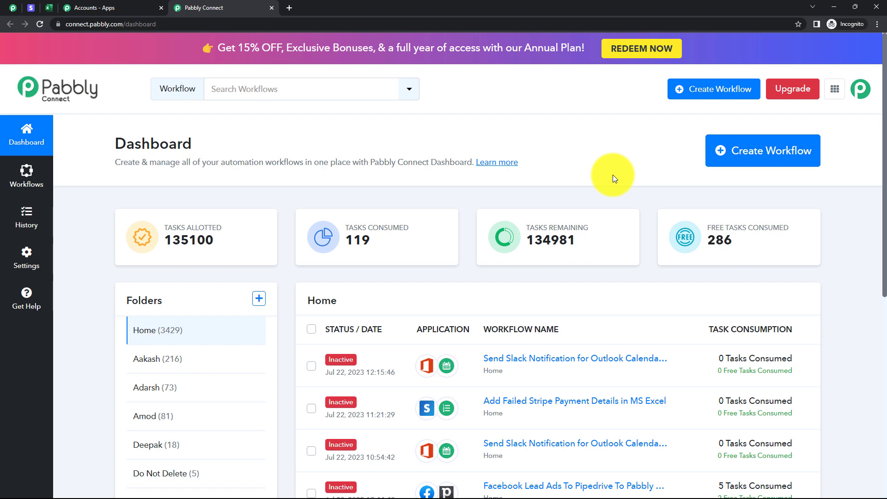
# Create a workflow named "Add Failed Stripe Payment Details in MS Excel".
pyautogui.click(721, 161)
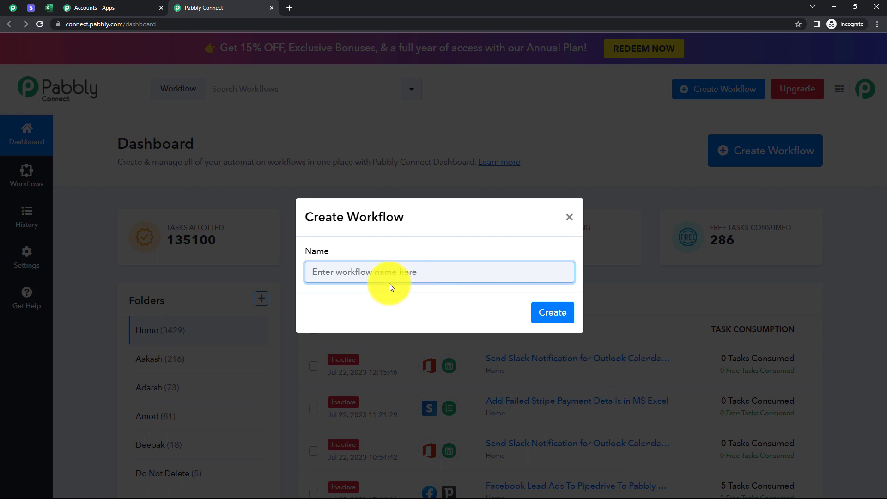
pyautogui.write('Add Failed Stripe Payment Details in MS Excel')
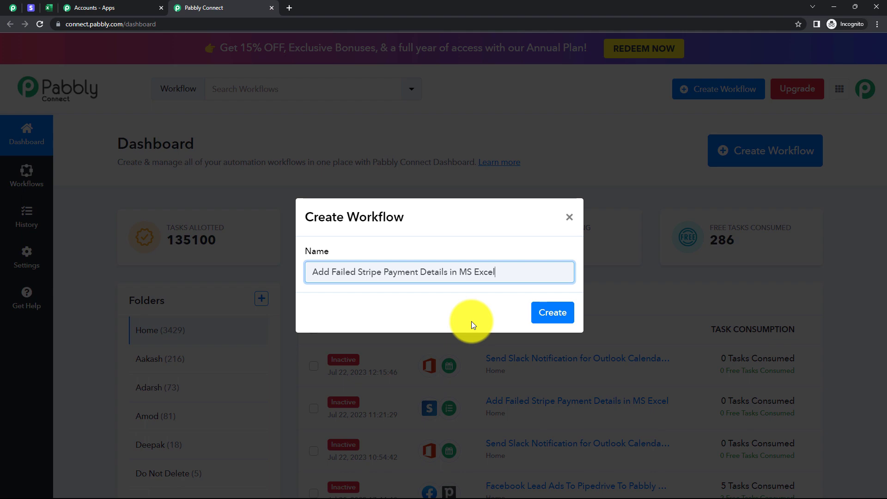
pyautogui.click(541, 312)
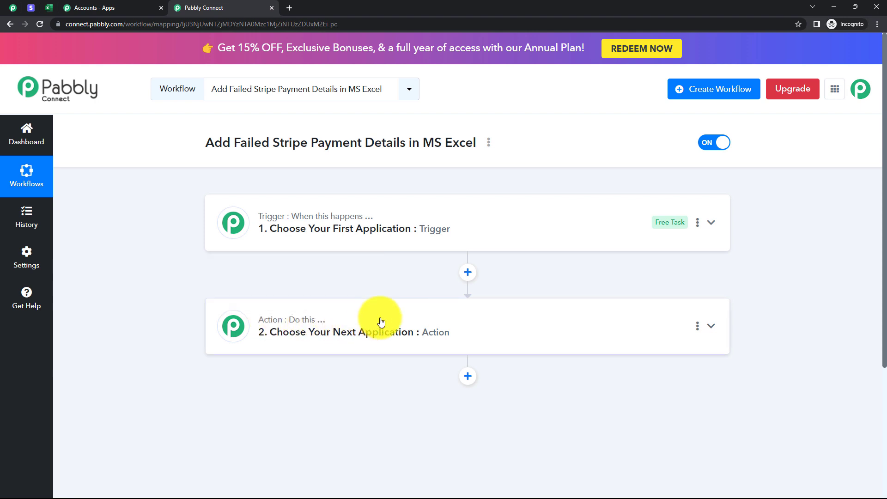
# Set the workflow's trigger to the Stripe app with the Payment Failed event.
pyautogui.click(346, 227)
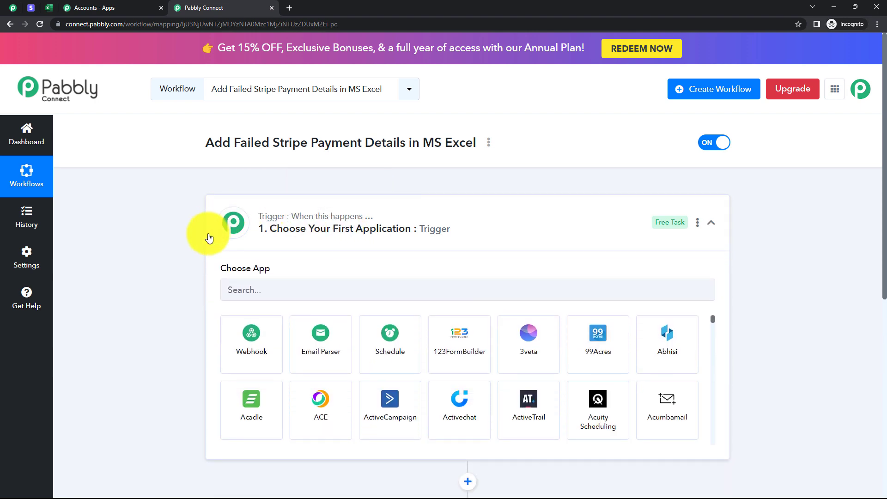
pyautogui.click(308, 290)
pyautogui.write('Stripe')
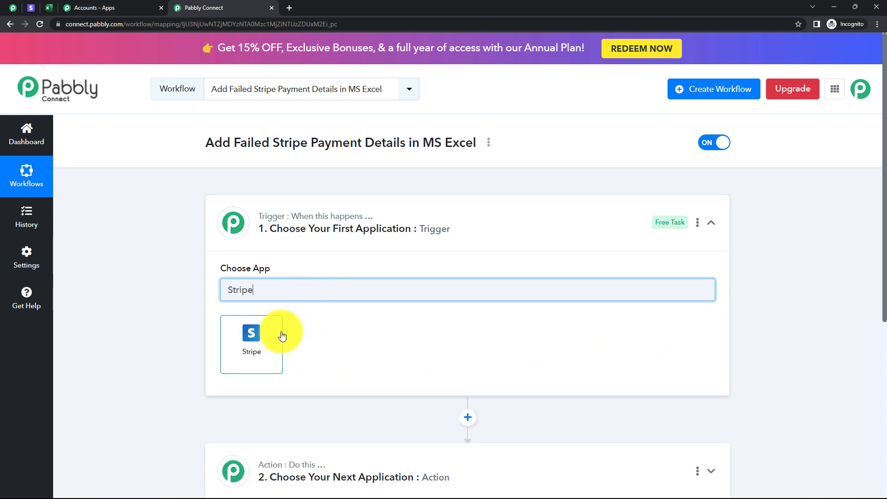
pyautogui.click(269, 338)
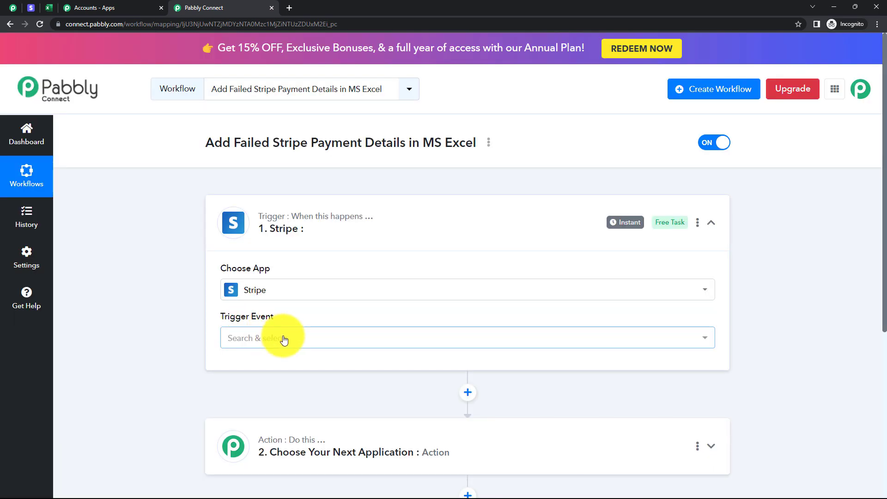
pyautogui.click(283, 338)
pyautogui.scroll(-5, 307, 251)
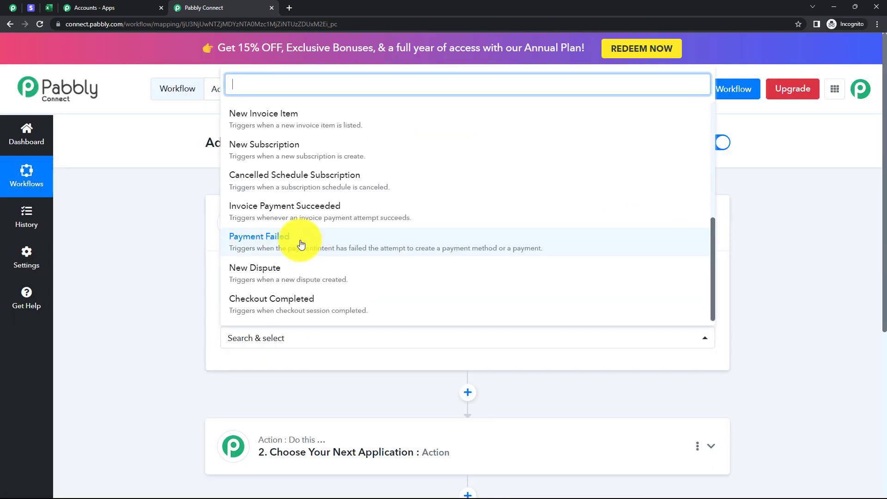
pyautogui.click(291, 237)
pyautogui.scroll(-2, 212, 276)
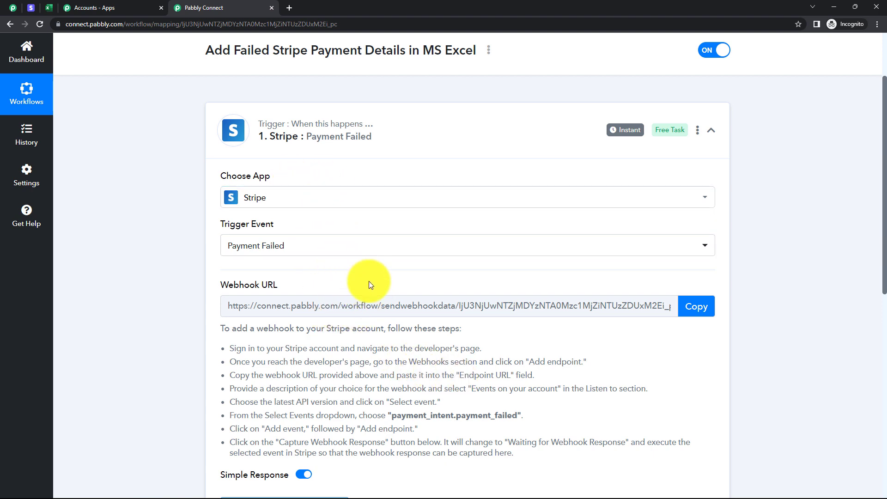
# Copy the Stripe trigger's webhook URL.
pyautogui.click(698, 308)
pyautogui.scroll(-3, 444, 337)
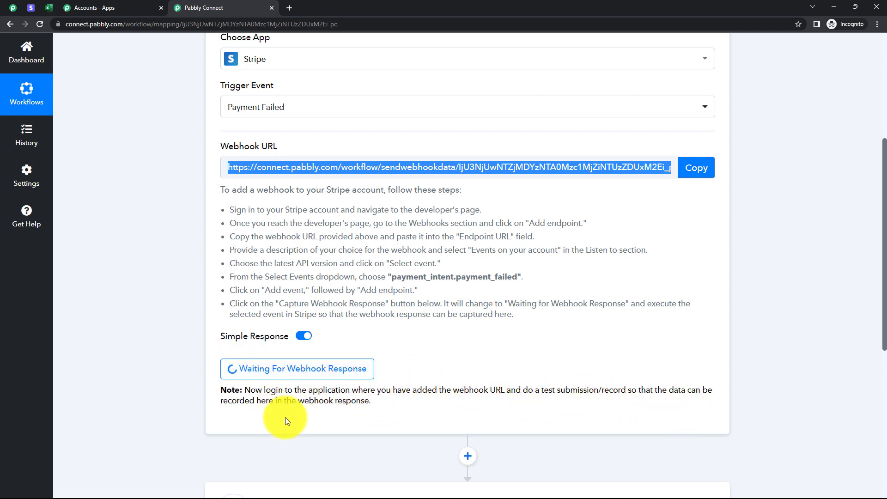
pyautogui.click(417, 405)
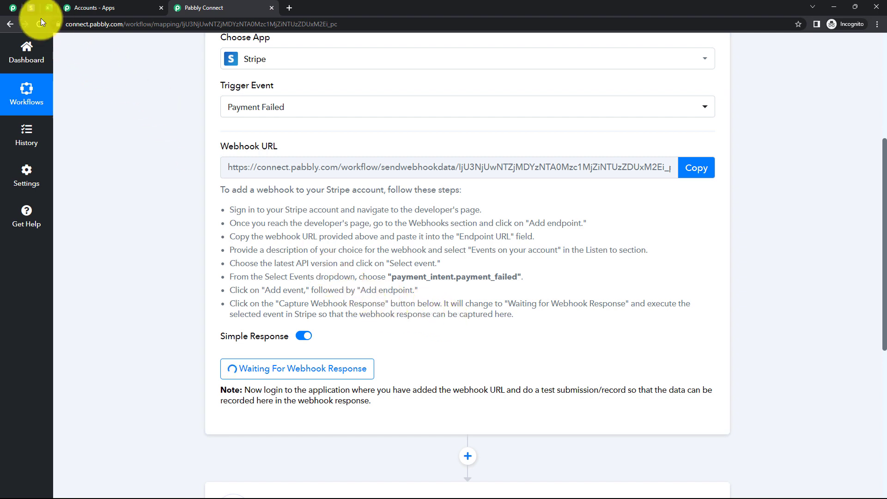
# Switch to Stripe, turn on test mode and start a new hosted webhook endpoint in the developer settings.
pyautogui.click(31, 7)
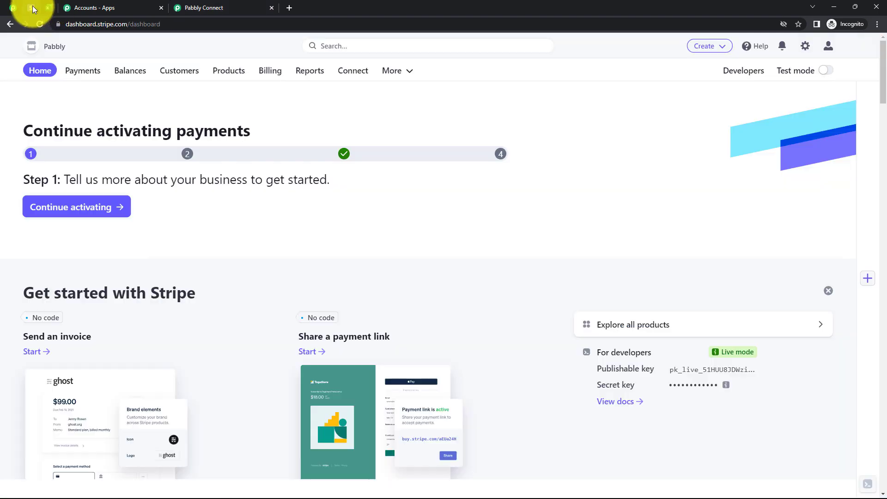
pyautogui.click(832, 74)
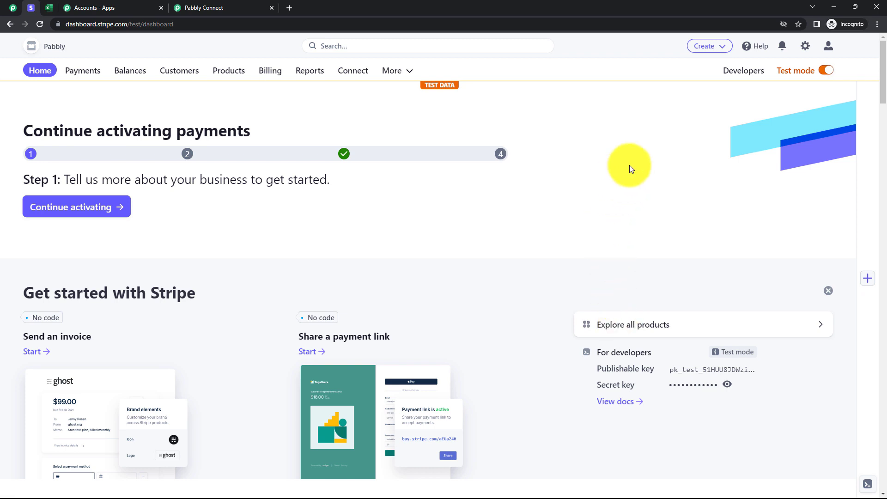
pyautogui.click(743, 72)
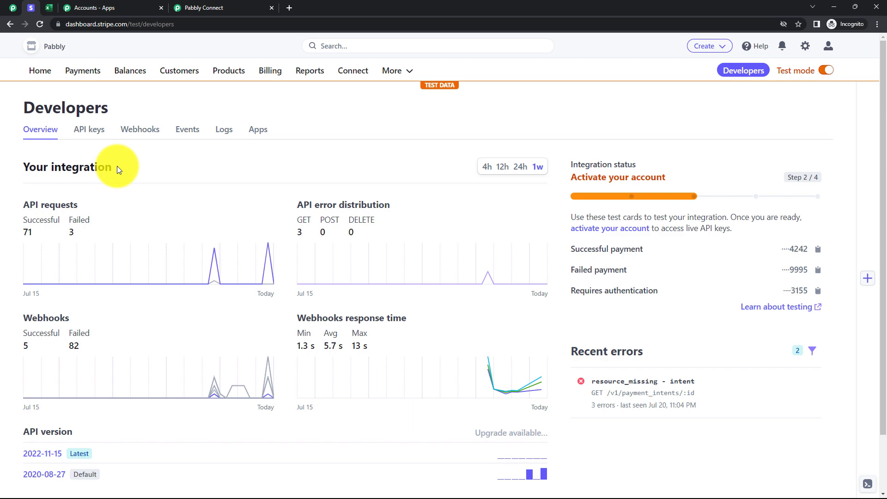
pyautogui.click(146, 132)
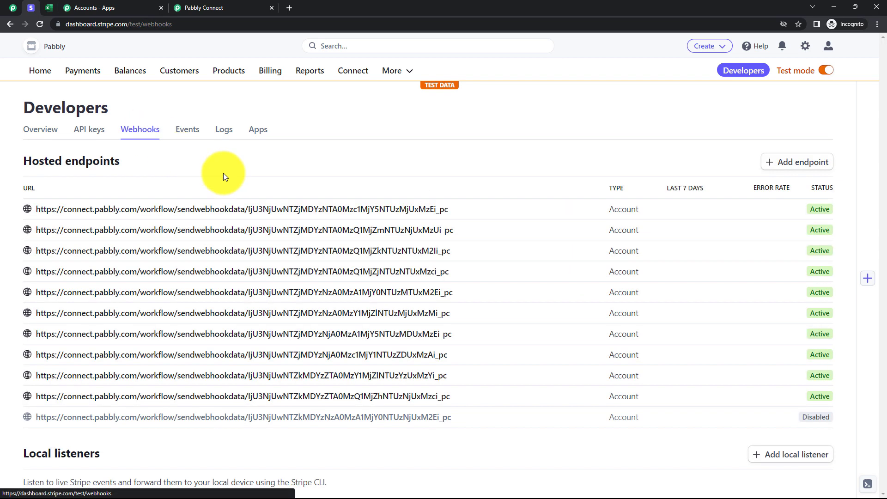
pyautogui.click(792, 167)
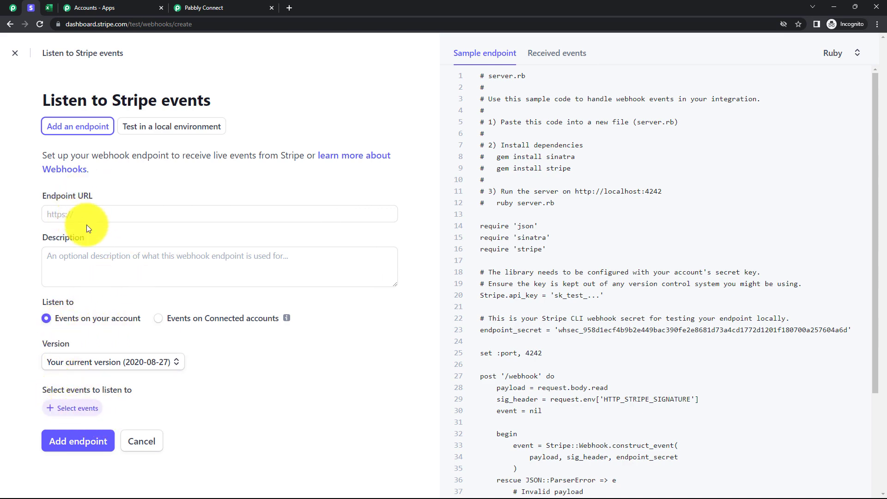
# Copy the trigger's webhook URL from Pabbly Connect into Stripe's Endpoint URL and describe the endpoint as "Test Webhook".
pyautogui.click(218, 9)
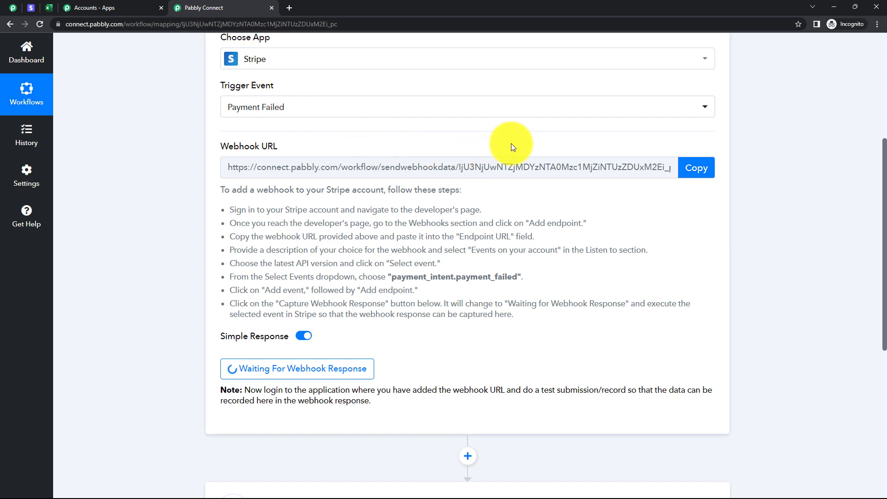
pyautogui.click(697, 173)
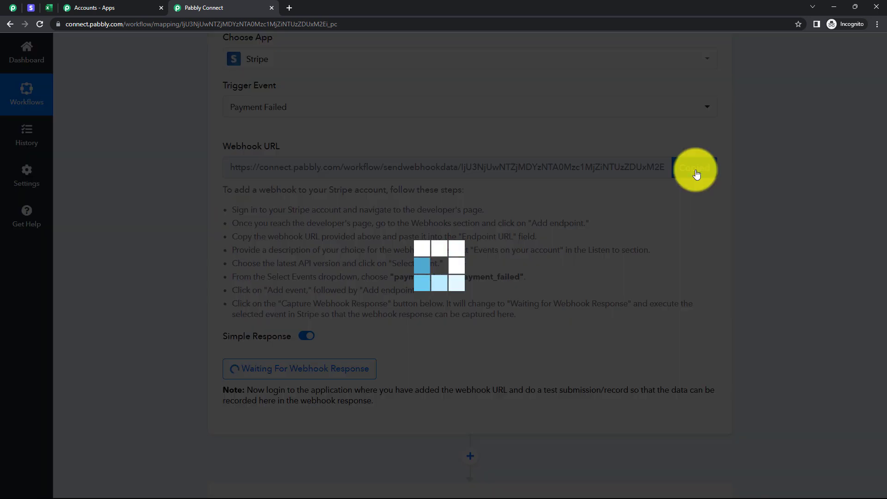
pyautogui.click(35, 12)
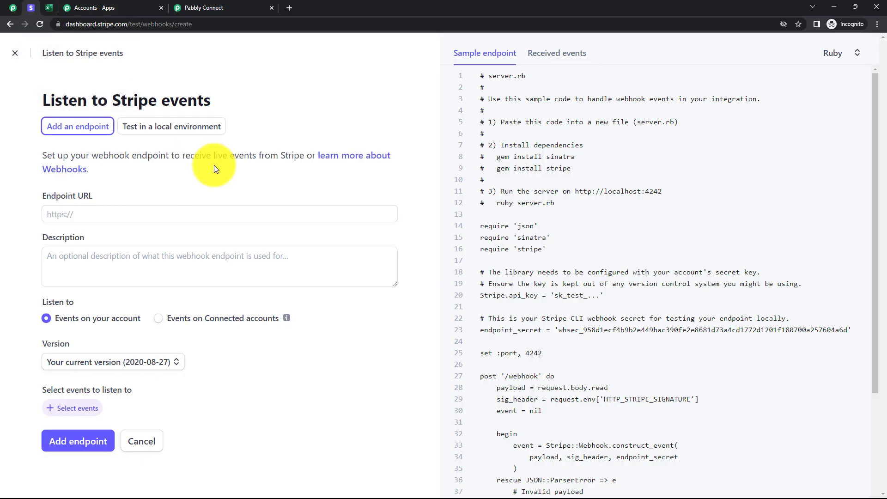
pyautogui.click(122, 214)
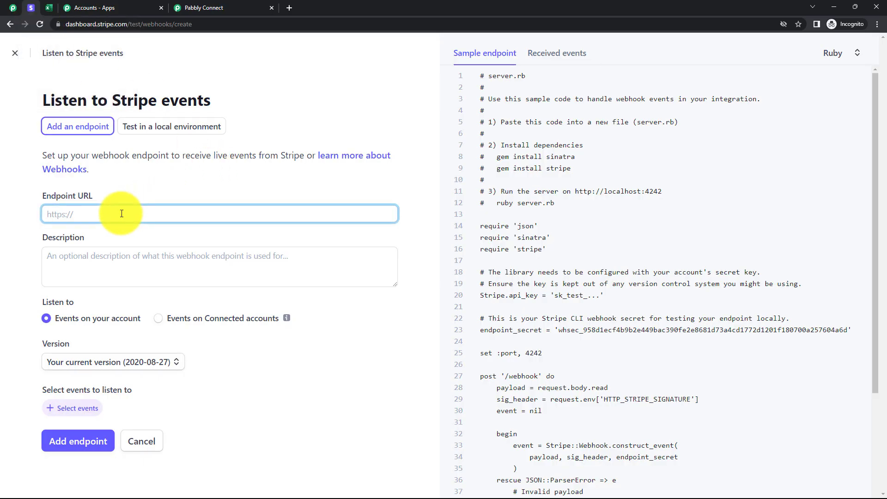
pyautogui.hotkey('ctrl', 'v')
pyautogui.click(116, 265)
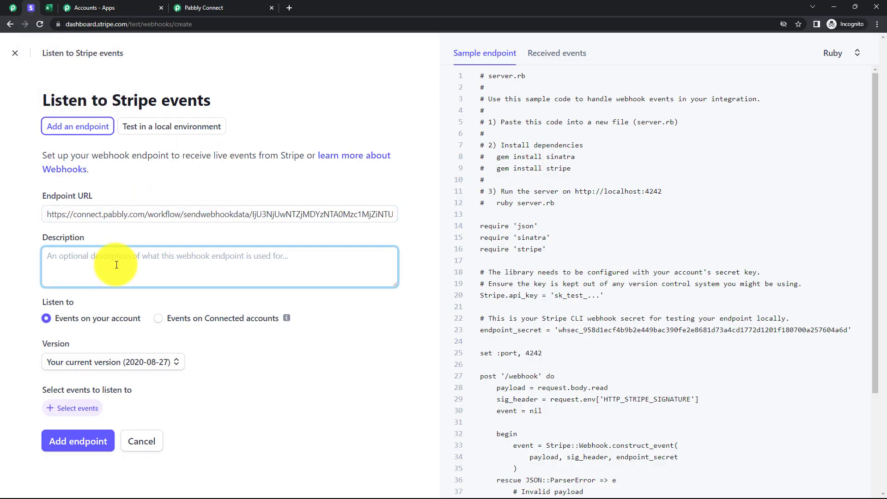
pyautogui.write('Test Webhook')
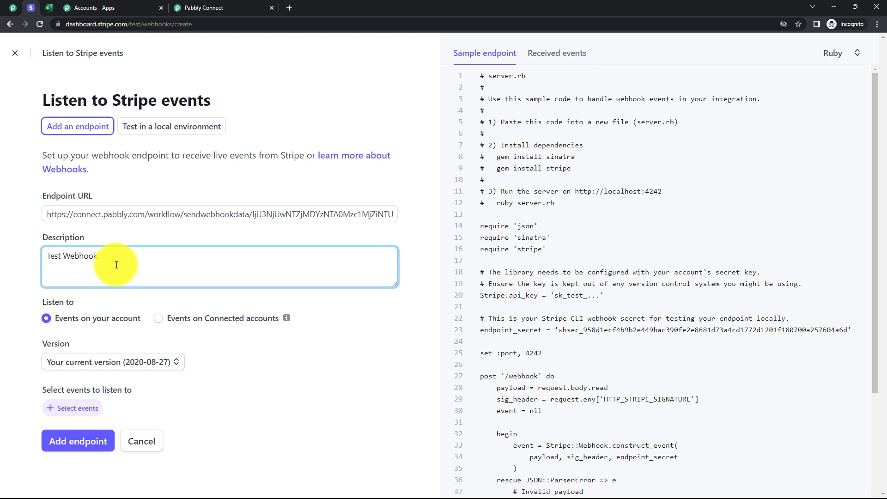
pyautogui.click(224, 356)
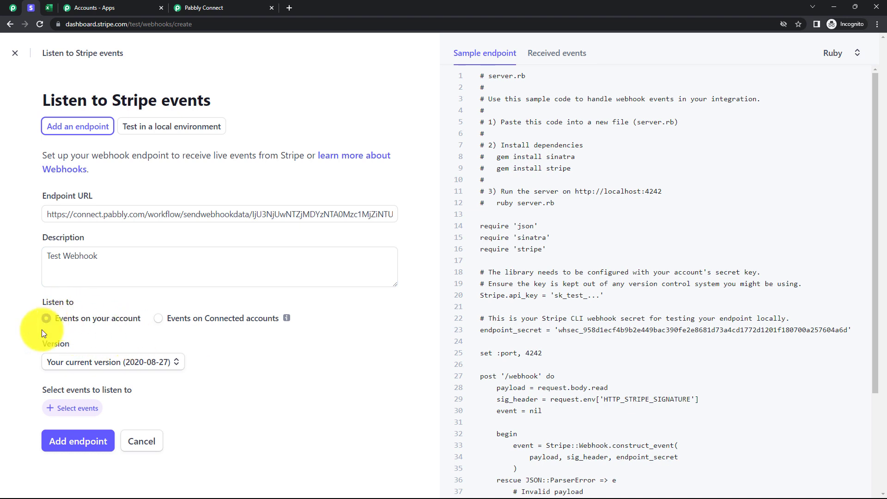
# Add the Payment Intent event payment_intent.payment_failed to the events the endpoint listens to.
pyautogui.click(73, 408)
pyautogui.scroll(-10, 142, 303)
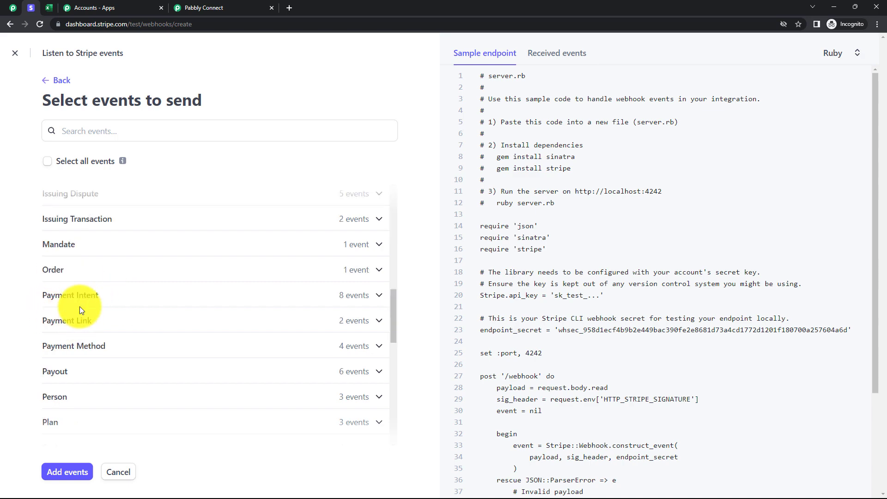
pyautogui.click(81, 300)
pyautogui.scroll(-4, 69, 333)
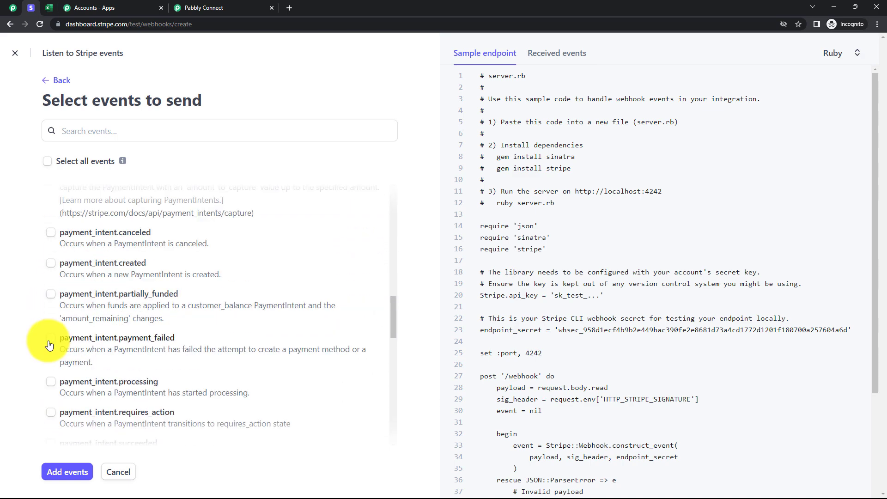
pyautogui.click(50, 339)
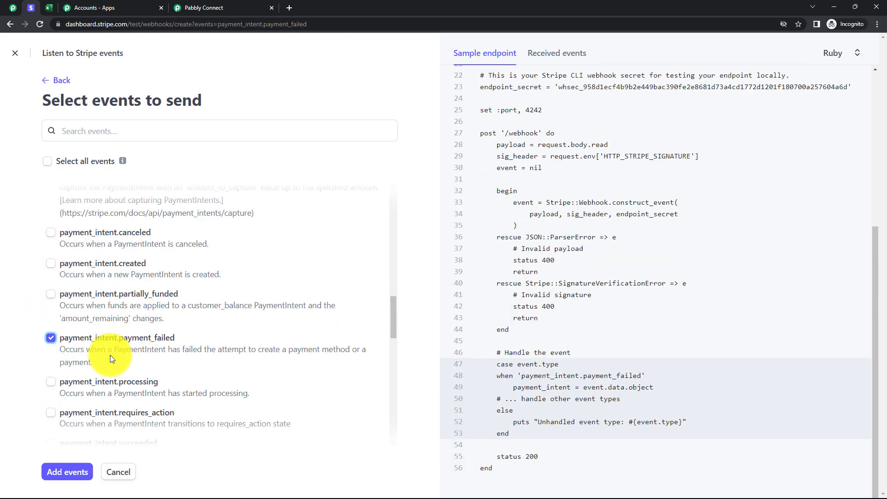
pyautogui.click(65, 479)
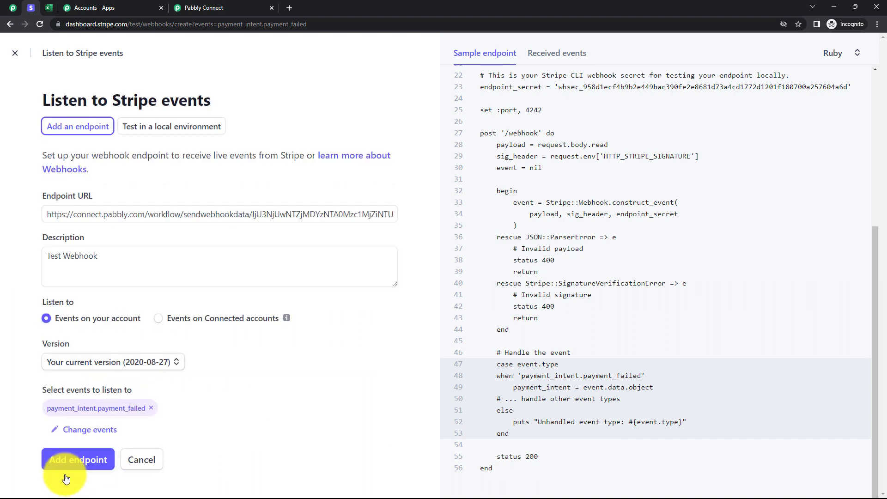
# Create the webhook endpoint, check the trigger's webhook status in Pabbly Connect and return to Stripe.
pyautogui.click(74, 463)
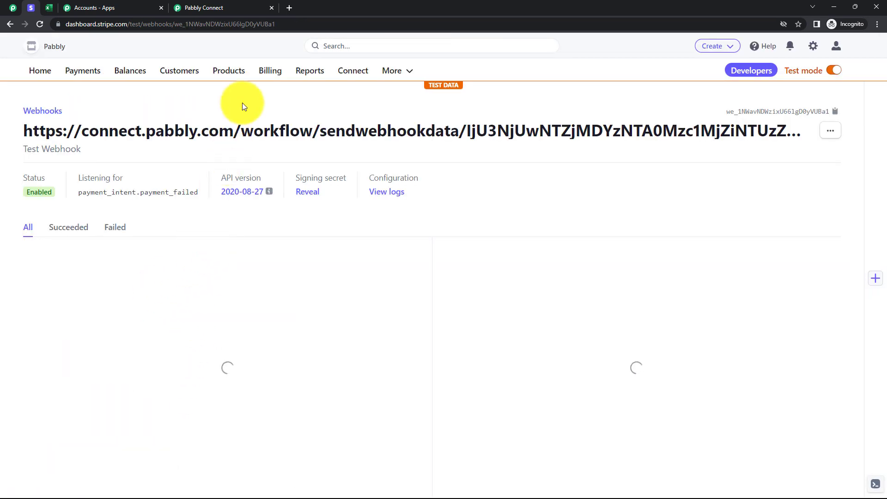
pyautogui.click(221, 12)
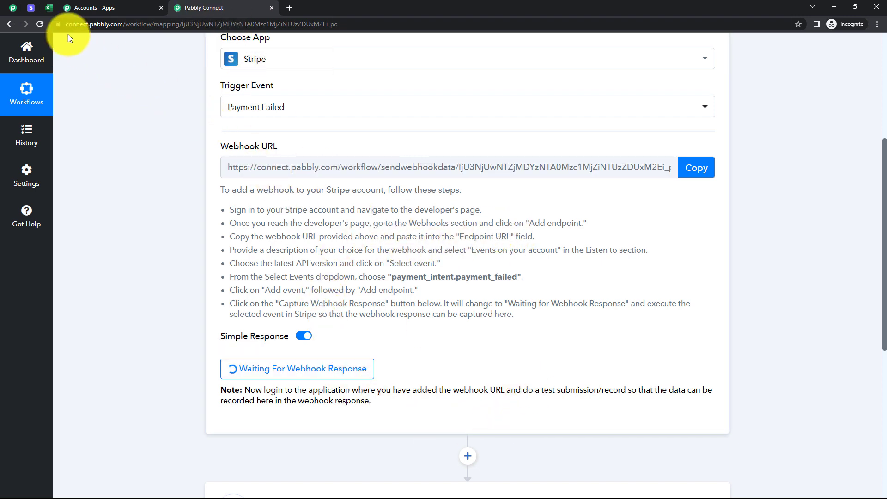
pyautogui.click(29, 5)
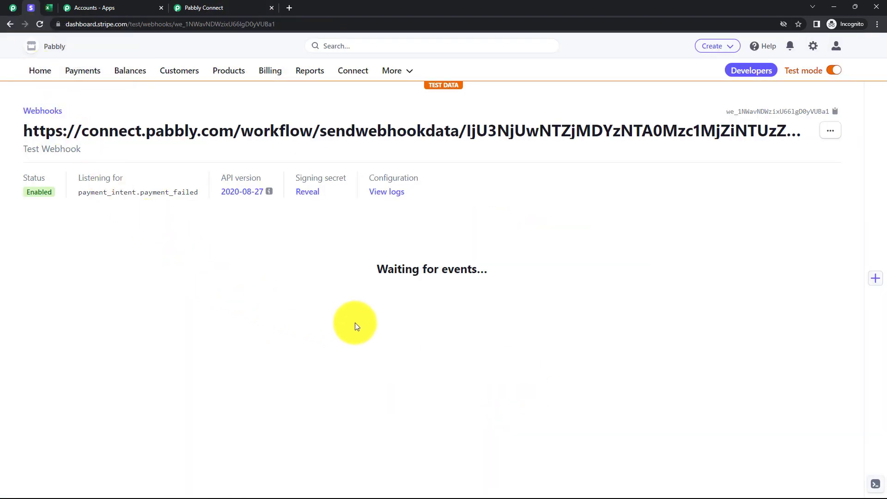
# Copy the Spoken English payment link for ₹2,000.00 INR from Stripe's payment links and open it in a new browser tab.
pyautogui.click(94, 77)
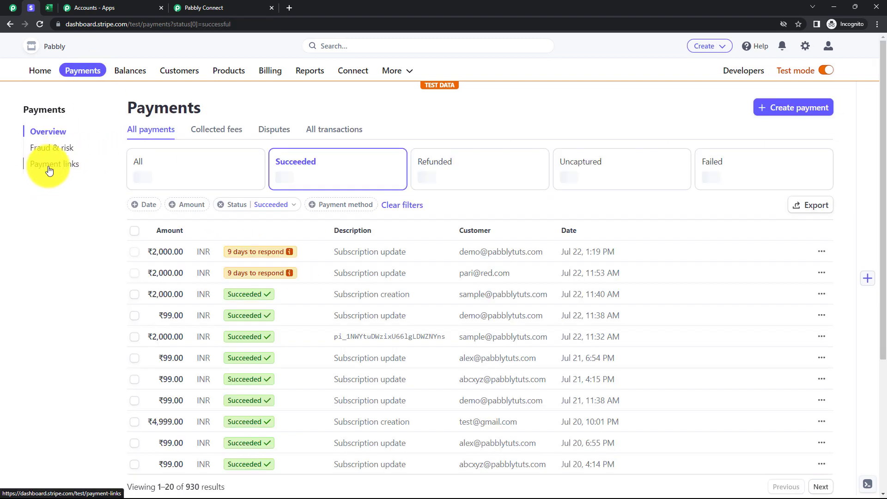
pyautogui.click(48, 165)
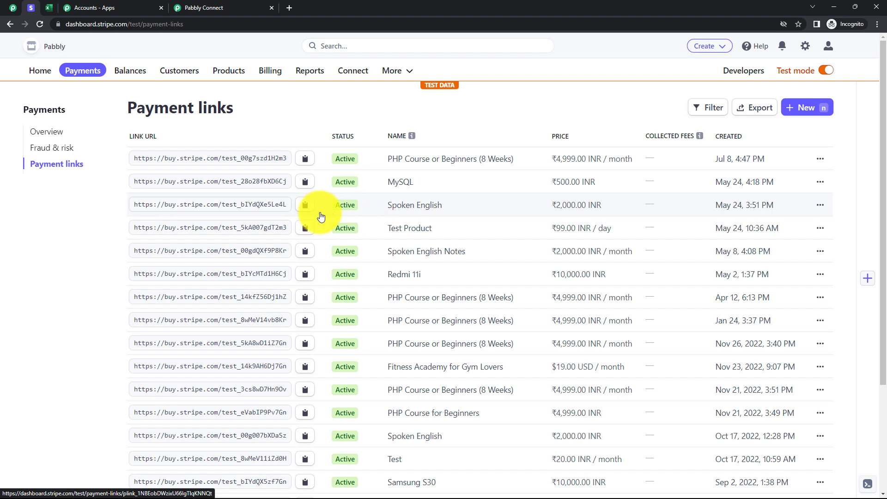
pyautogui.click(306, 208)
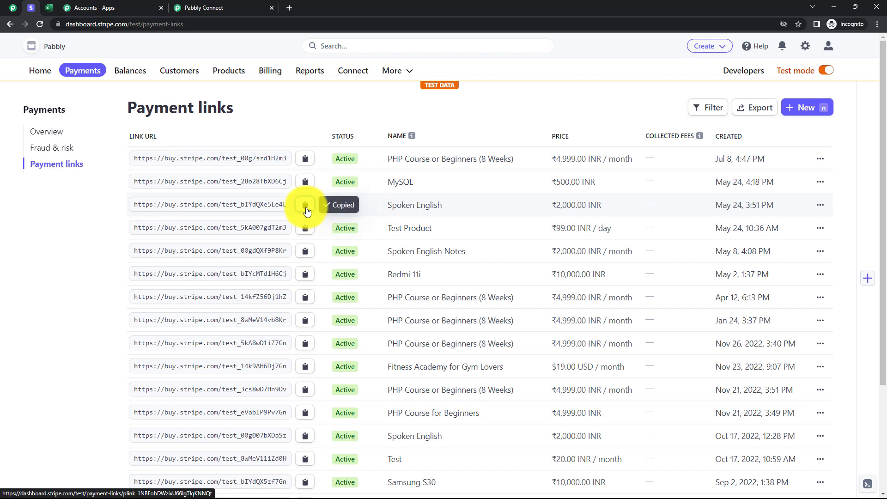
pyautogui.hotkey('ctrl', 't')
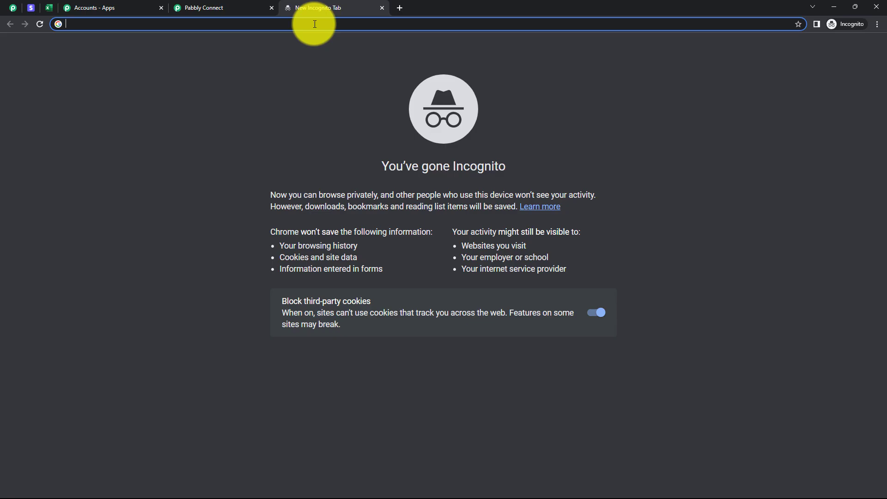
pyautogui.hotkey('ctrl', 'v')
pyautogui.press('Return')
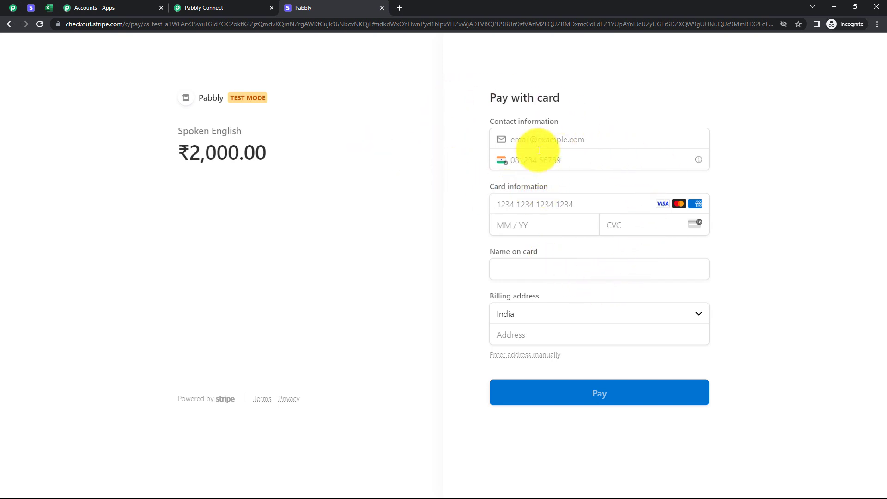
# Fill in the customer's e-mail address and phone number as contact information on the Spoken English checkout page.
pyautogui.click(532, 143)
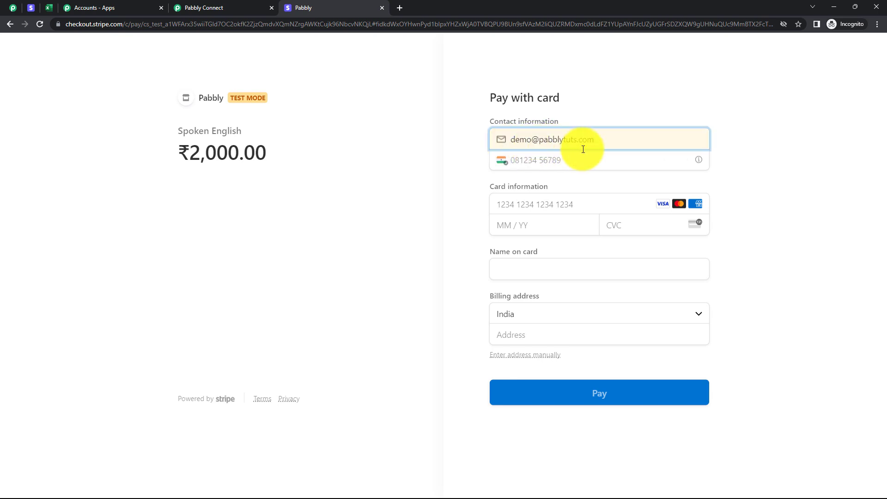
pyautogui.click(531, 161)
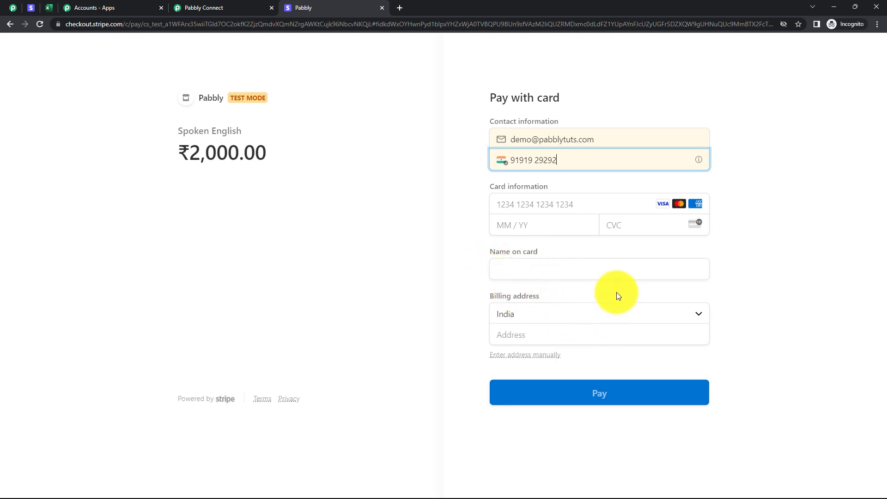
# Find Stripe's test cards documentation in a new browser tab and copy the generic decline card number from Declined payments.
pyautogui.click(400, 9)
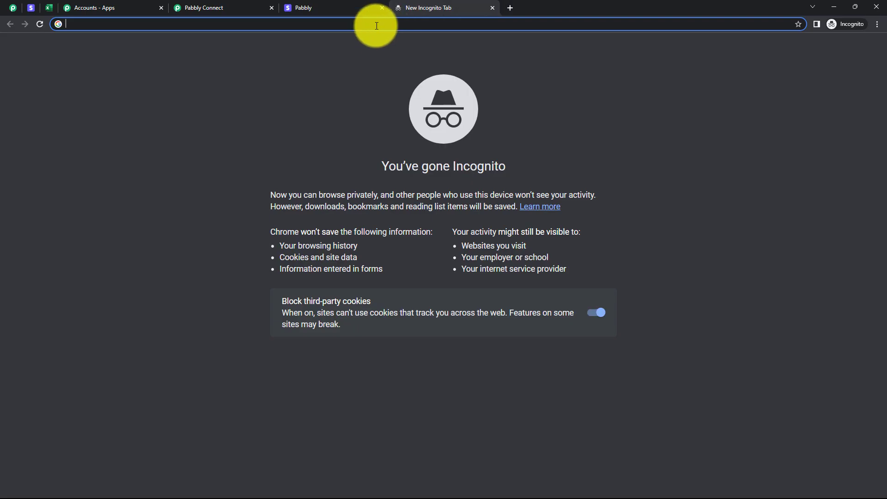
pyautogui.write('test card')
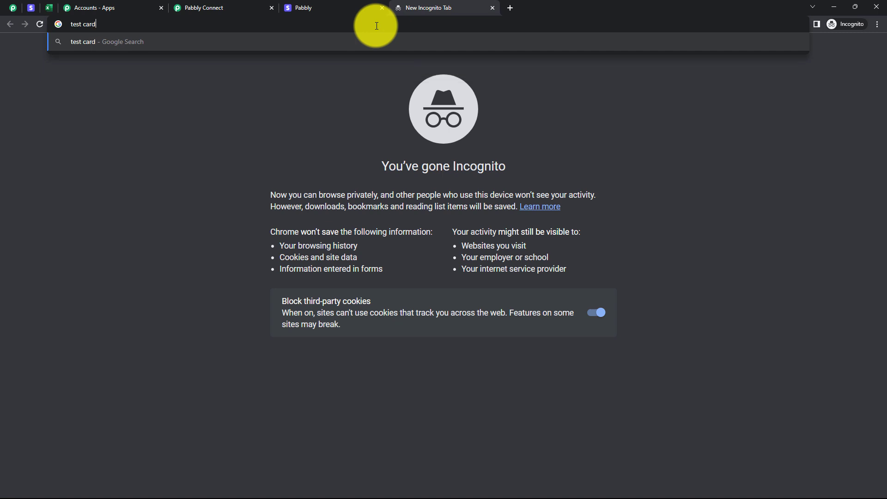
pyautogui.press('Return')
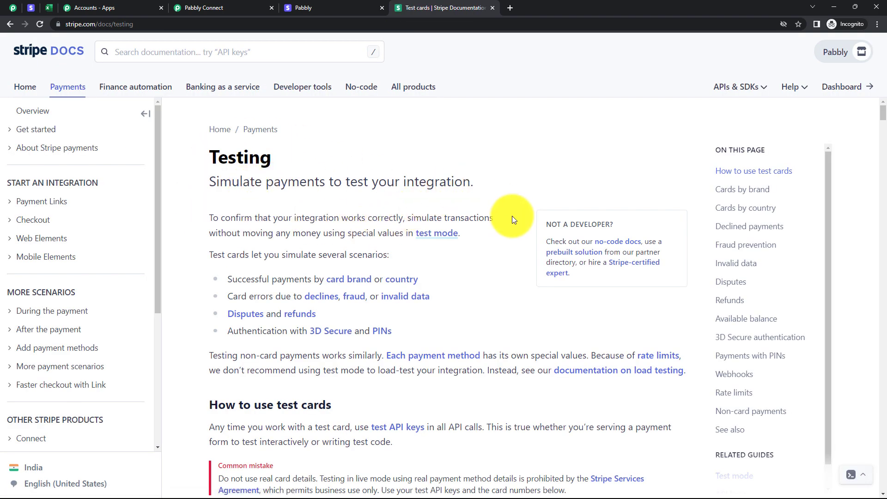
pyautogui.hotkey('ctrl', 'f')
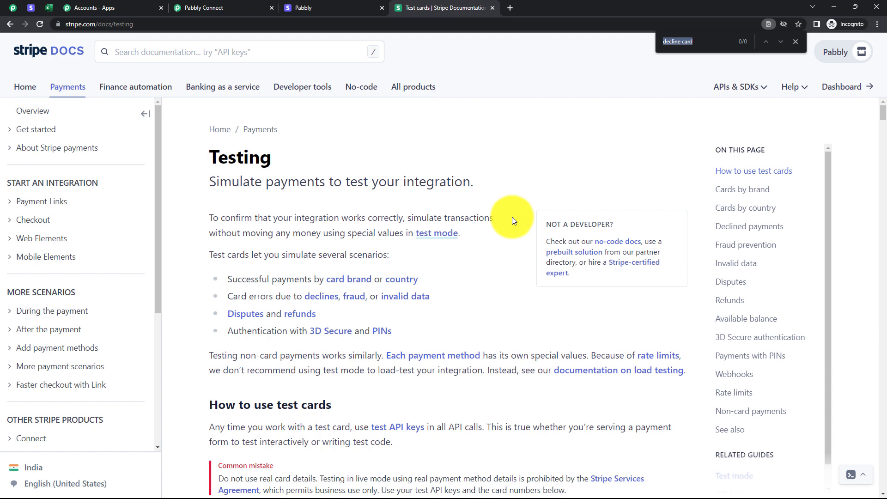
pyautogui.write('decline card')
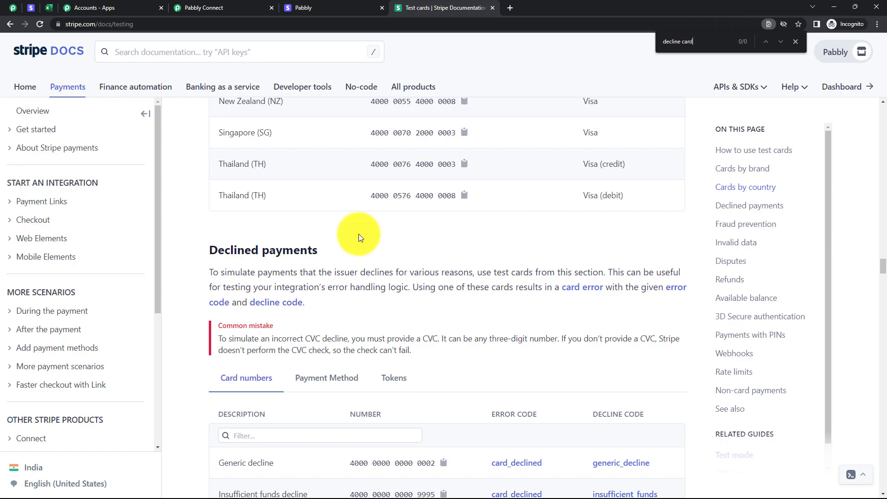
pyautogui.scroll(-2, 359, 234)
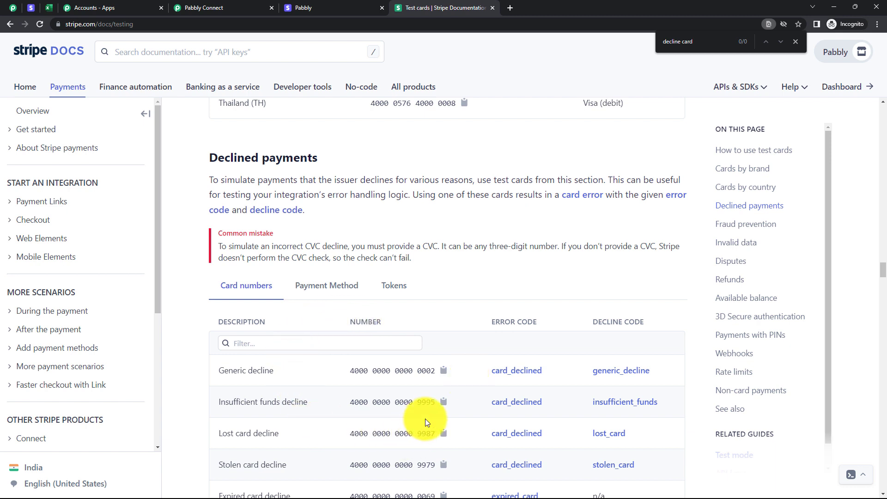
# Return to the checkout page and enter the generic decline test card number, expiry 06/24 and the card's CVC.
pyautogui.click(325, 7)
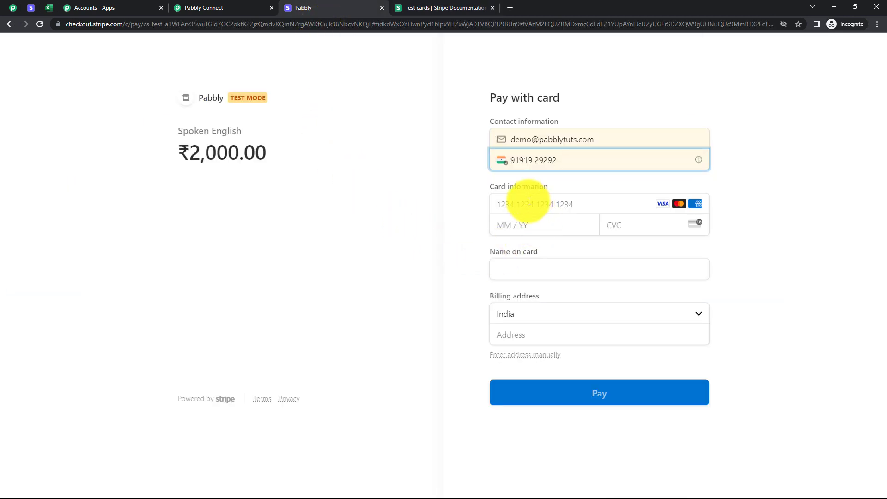
pyautogui.click(529, 201)
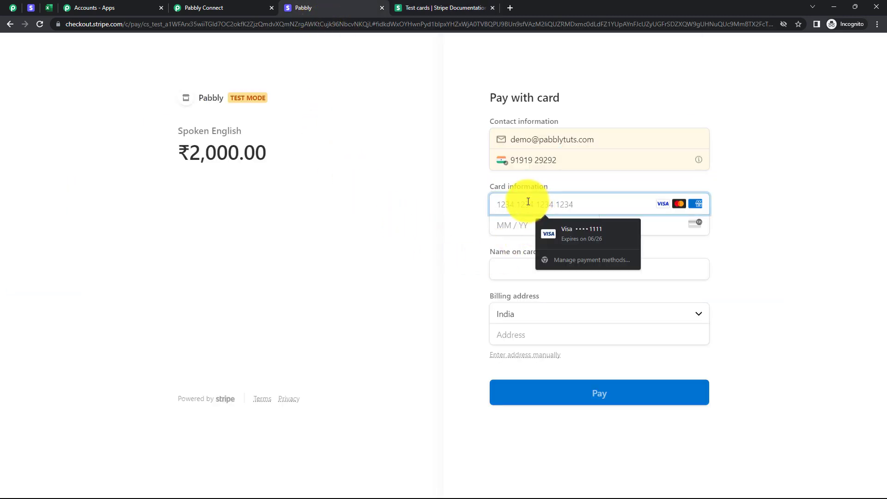
pyautogui.hotkey('ctrl', 'v')
pyautogui.click(435, 208)
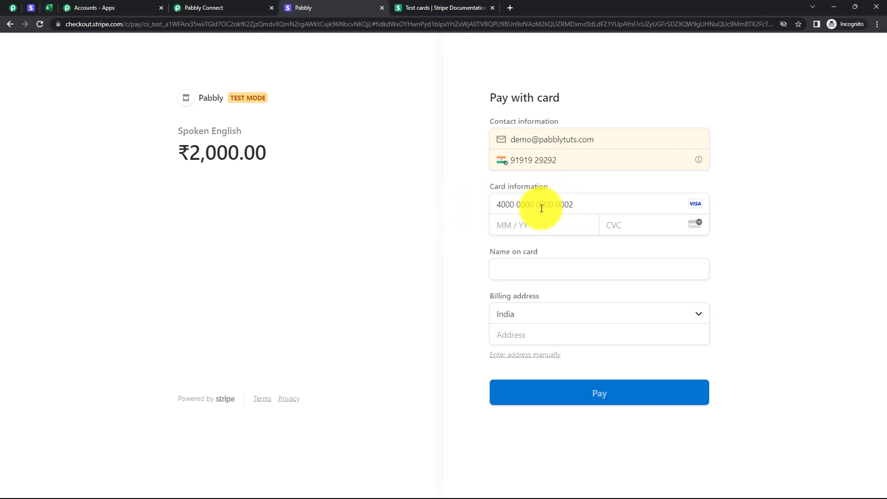
pyautogui.click(529, 230)
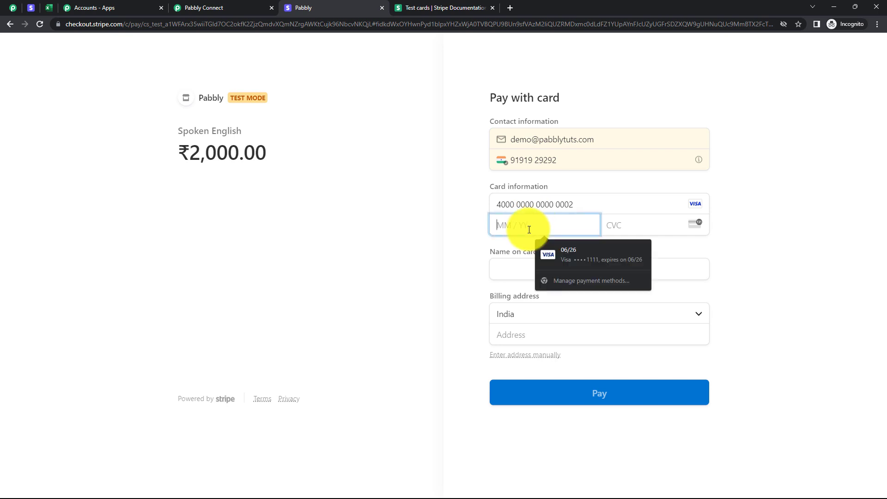
pyautogui.write('06 / 24')
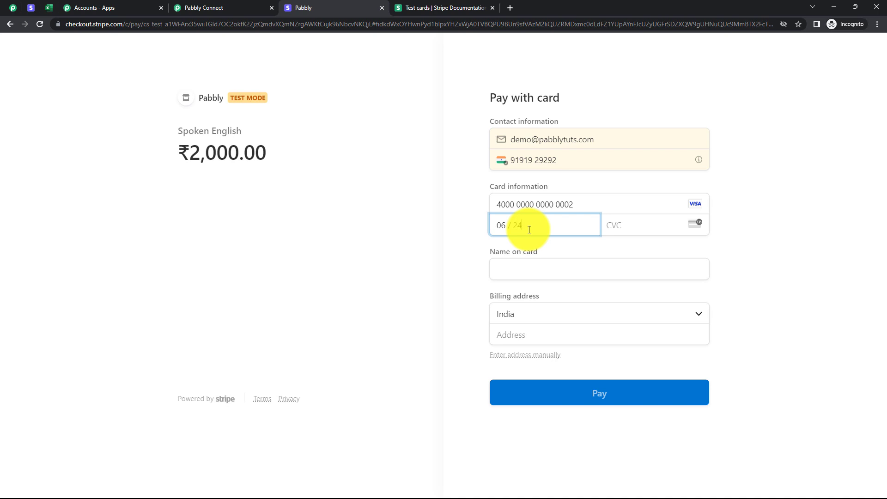
pyautogui.click(388, 245)
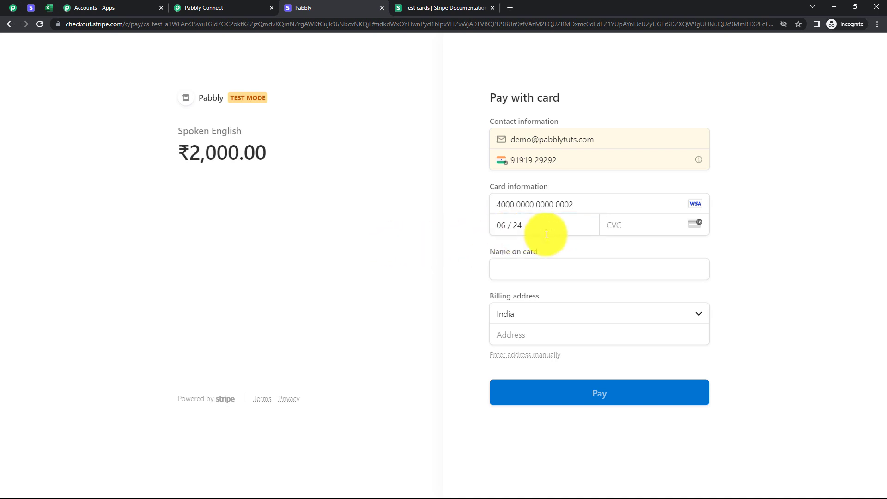
pyautogui.click(637, 227)
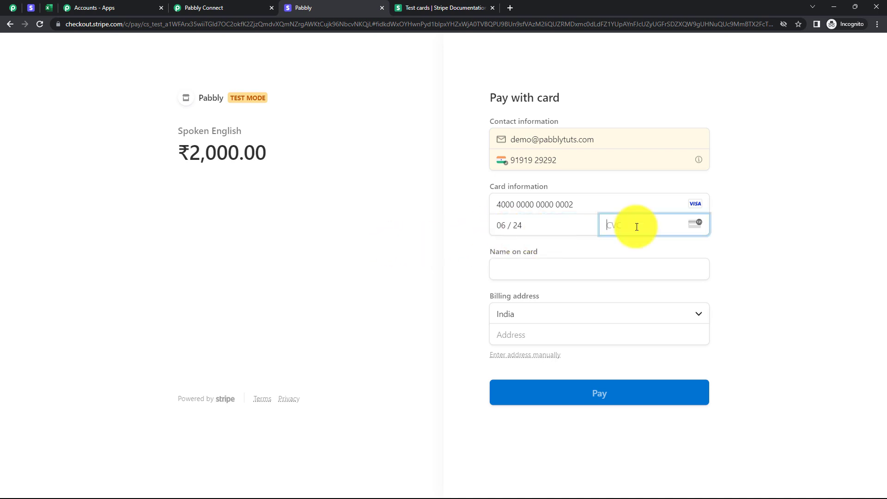
pyautogui.write('124')
pyautogui.click(456, 254)
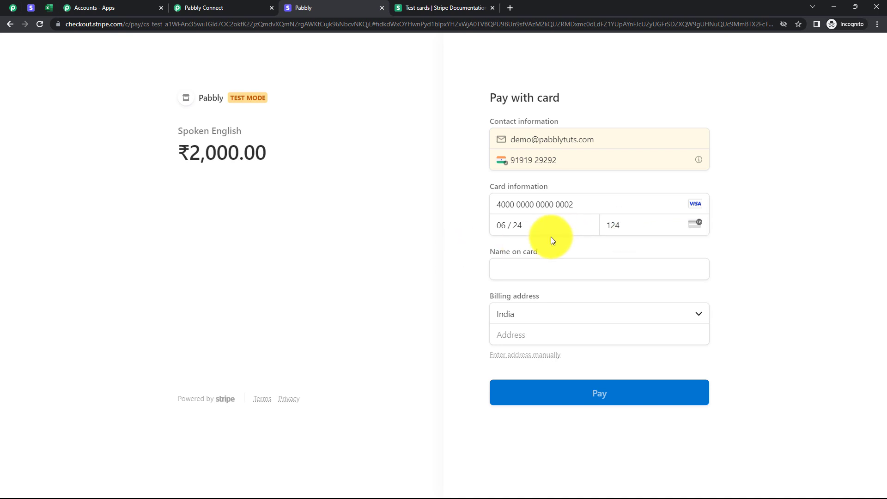
# Fill in the cardholder's name and the complete billing address including the state, and submit the ₹2,000.00 payment.
pyautogui.click(538, 270)
pyautogui.write('Demo User')
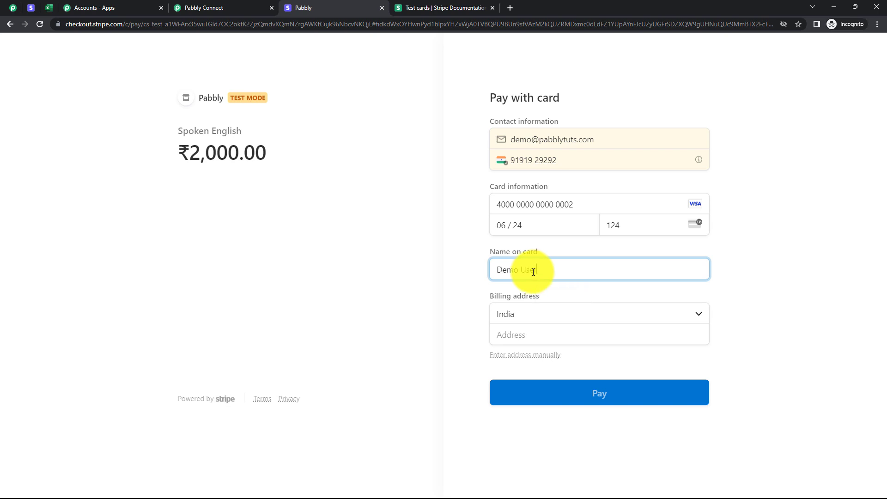
pyautogui.click(418, 278)
pyautogui.click(576, 317)
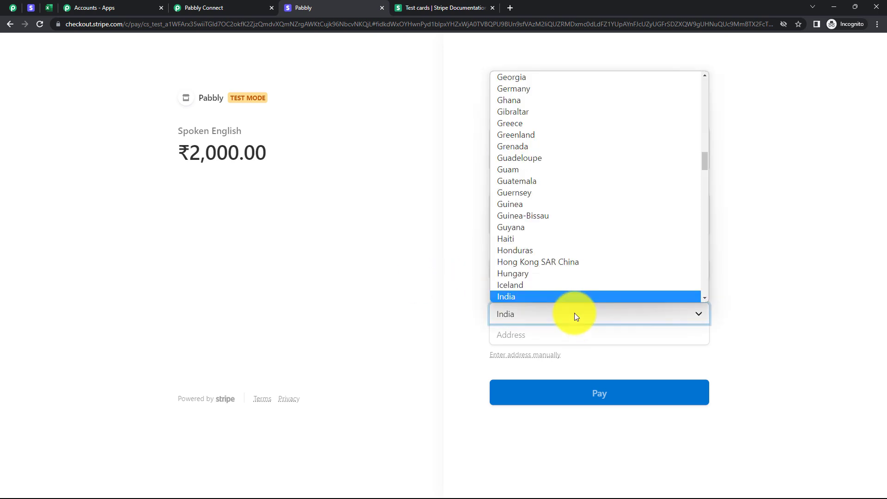
pyautogui.click(447, 325)
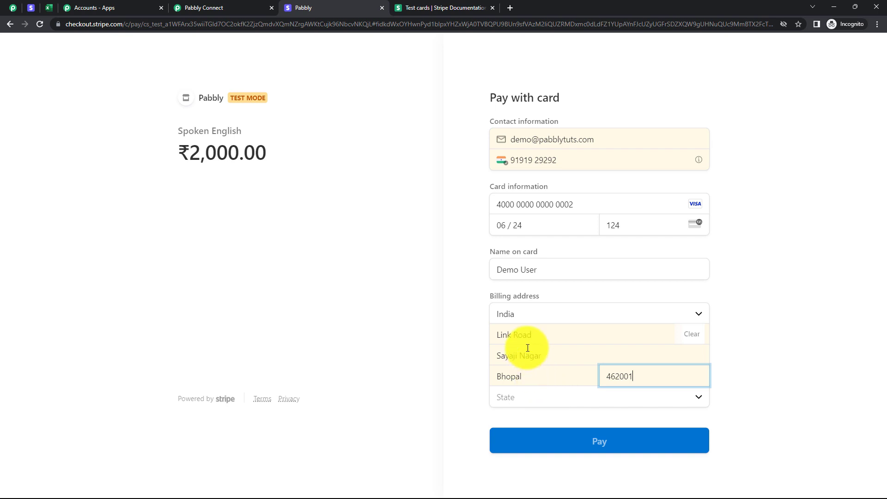
pyautogui.click(560, 402)
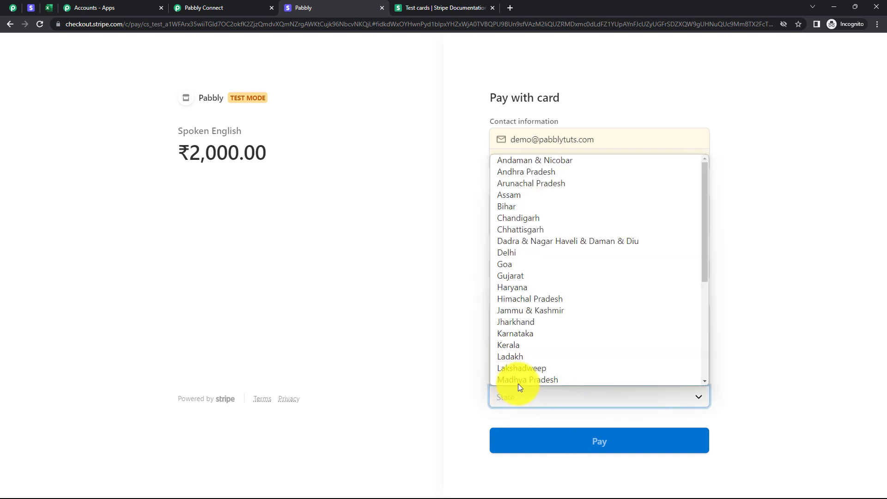
pyautogui.click(518, 388)
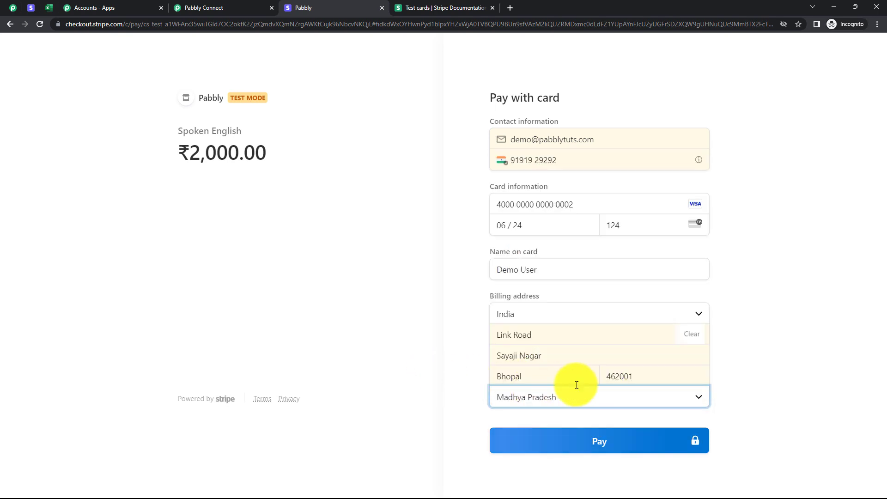
pyautogui.click(609, 439)
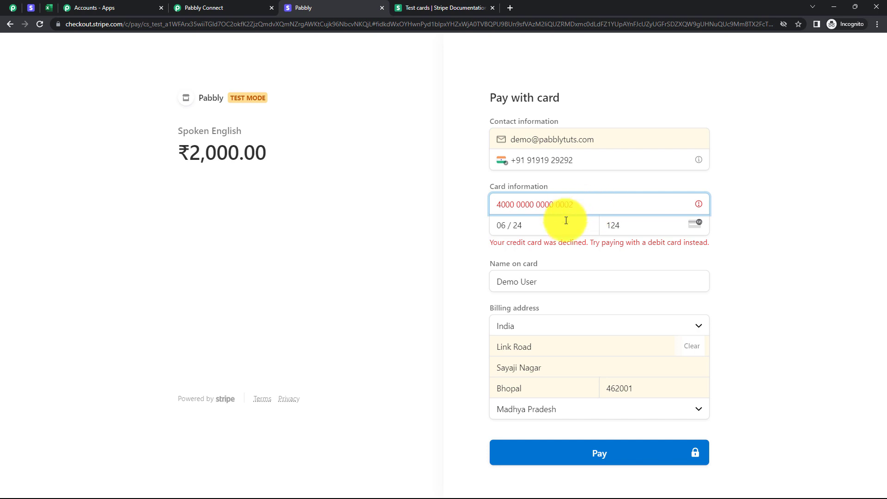
# Switch to Pabbly Connect and examine the webhook response received by the Stripe Payment Failed trigger.
pyautogui.click(221, 8)
pyautogui.scroll(-1, 467, 201)
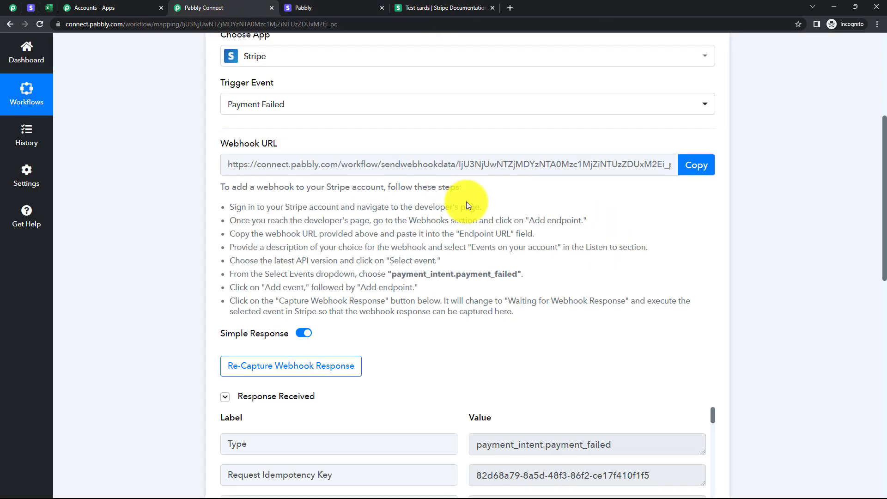
pyautogui.scroll(-1, 475, 276)
pyautogui.scroll(-1, 494, 262)
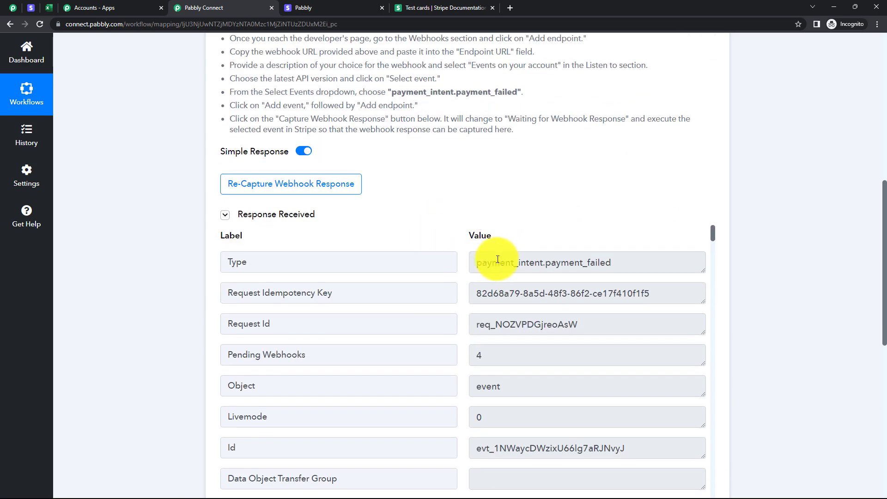
pyautogui.scroll(-1, 410, 218)
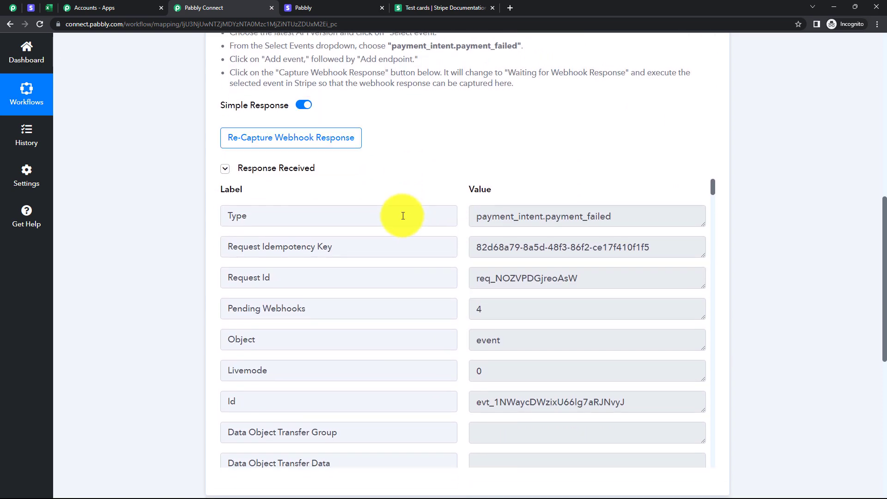
pyautogui.scroll(-1, 319, 251)
pyautogui.scroll(-8, 476, 277)
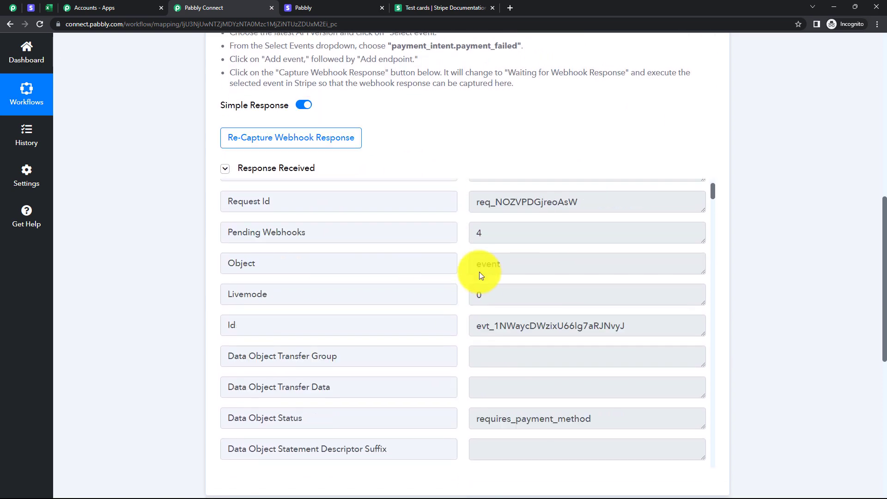
pyautogui.scroll(-3, 532, 254)
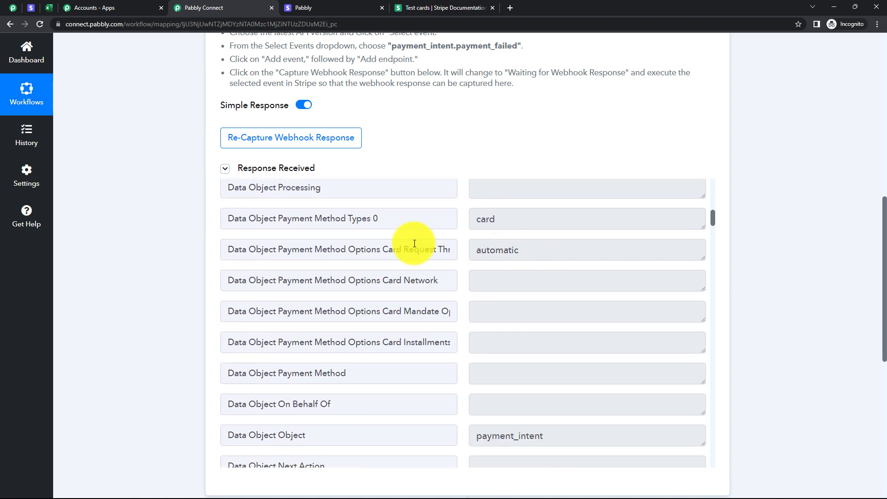
# Inspect the payment method type and the last payment error fields in the received response.
pyautogui.click(535, 222)
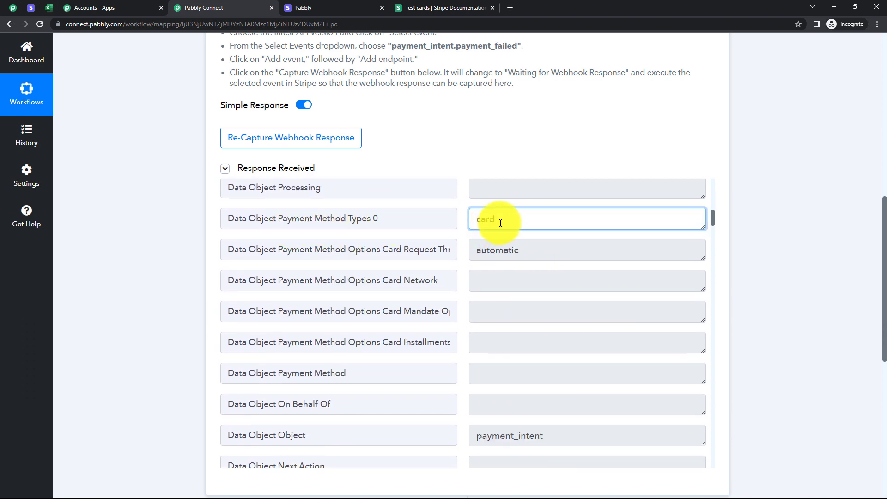
pyautogui.scroll(-2, 561, 277)
pyautogui.scroll(-2, 561, 277)
pyautogui.click(570, 283)
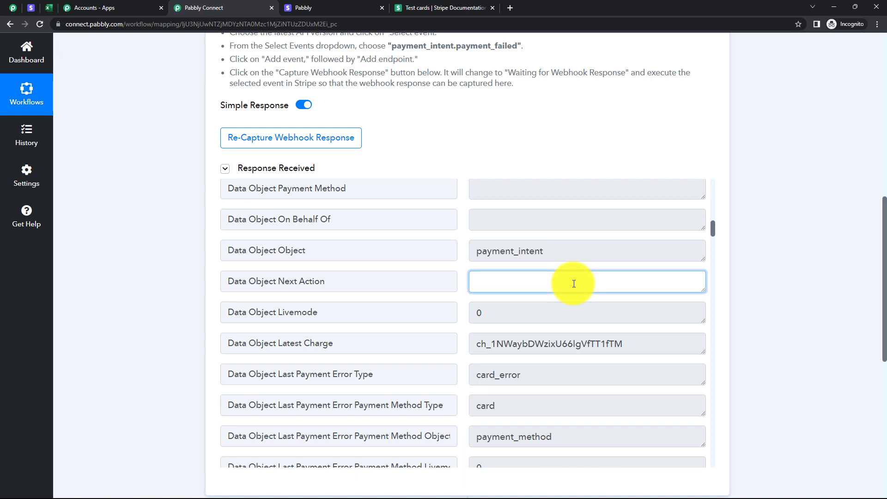
pyautogui.scroll(-4, 563, 277)
pyautogui.click(550, 263)
pyautogui.doubleClick(481, 237)
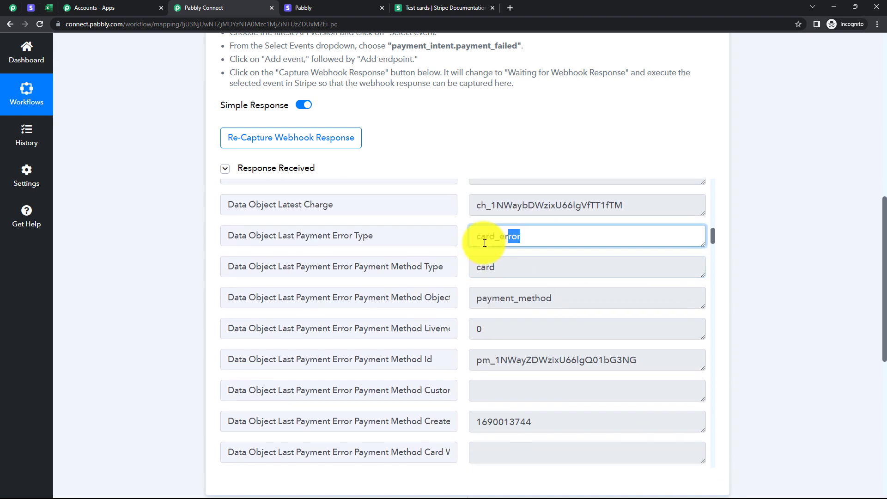
pyautogui.click(531, 259)
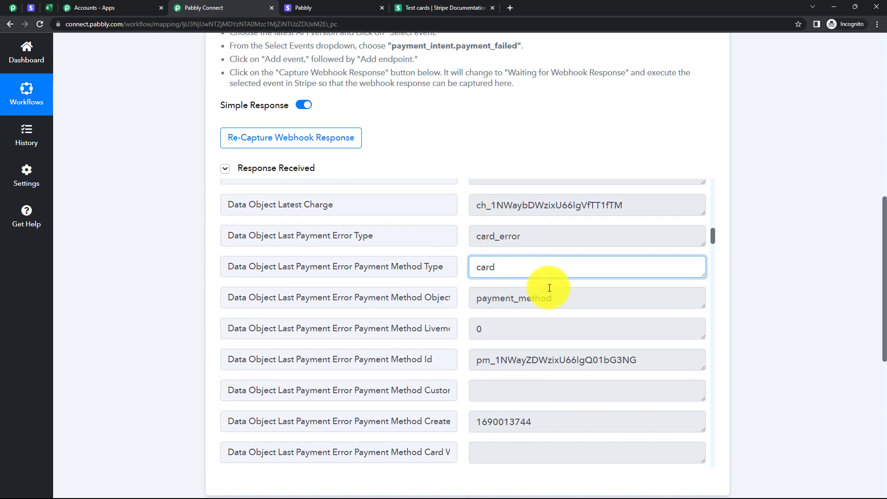
# Check the card and billing details in the received response, including the customer's name and e-mail.
pyautogui.scroll(-10, 553, 279)
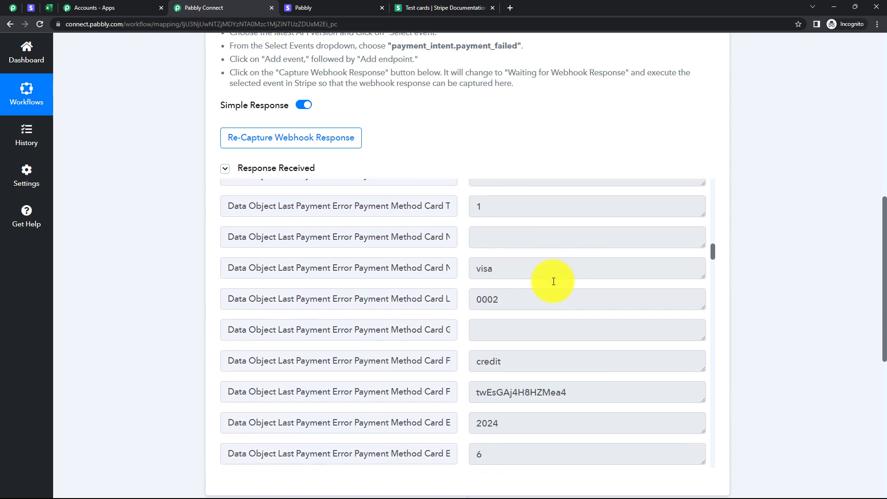
pyautogui.scroll(-6, 554, 282)
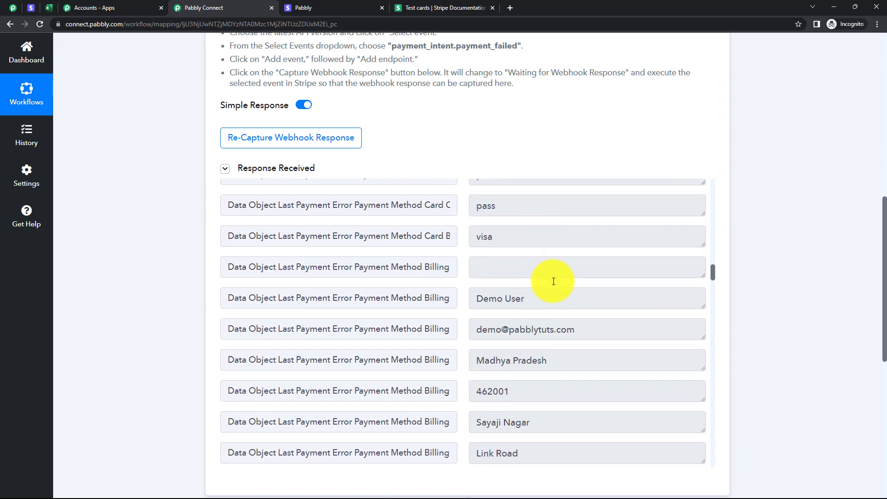
pyautogui.moveTo(541, 259)
pyautogui.mouseDown()
pyautogui.moveTo(475, 254)
pyautogui.moveTo(539, 254)
pyautogui.mouseUp()
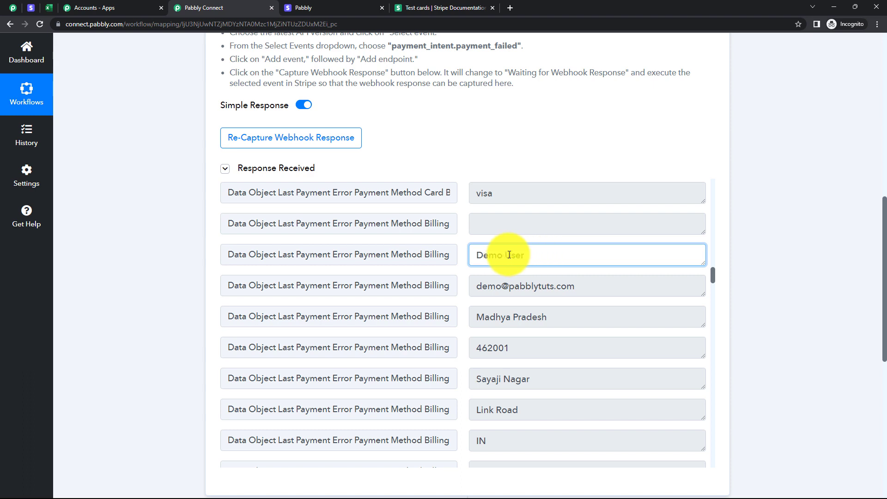
pyautogui.moveTo(578, 286); pyautogui.dragTo(480, 294)
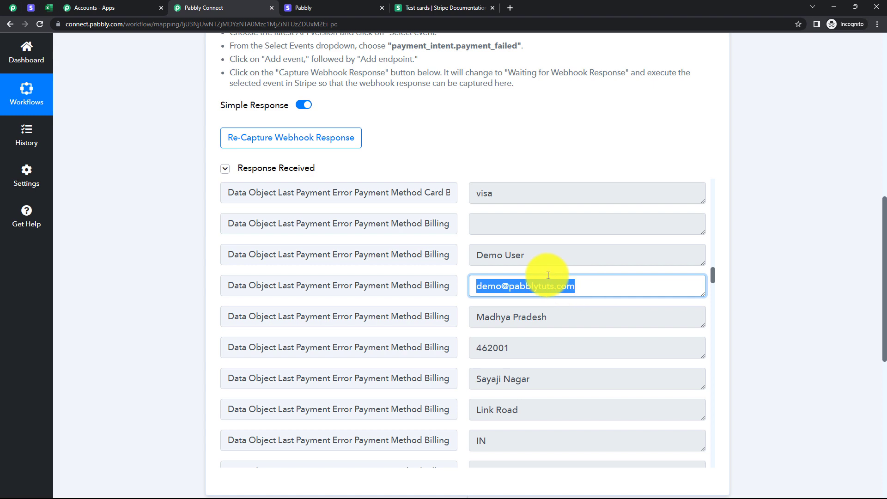
# Examine the remaining billing address fields and the last payment error message in the received response.
pyautogui.scroll(-2, 565, 307)
pyautogui.scroll(-2, 627, 270)
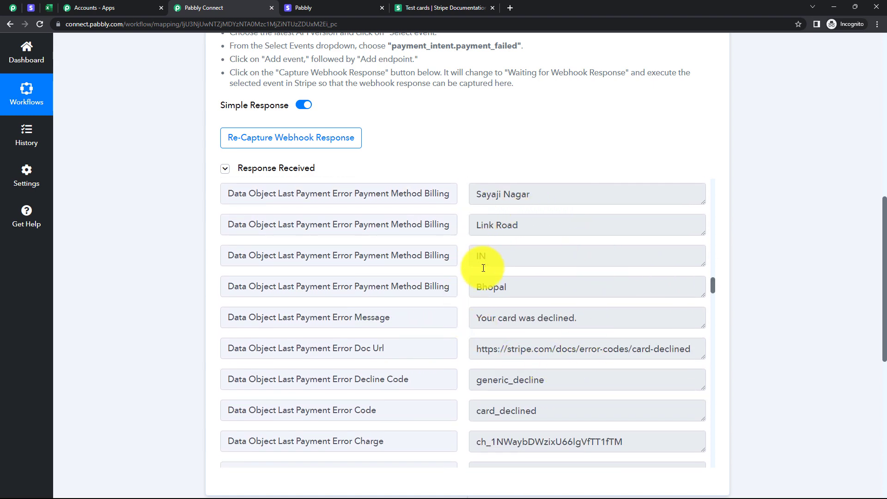
pyautogui.scroll(-1, 535, 241)
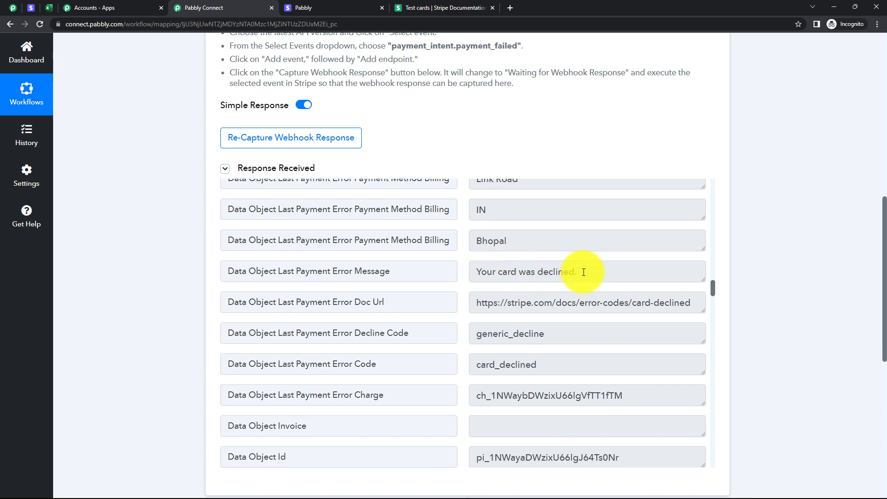
pyautogui.moveTo(580, 272); pyautogui.dragTo(459, 272)
pyautogui.scroll(-11, 614, 297)
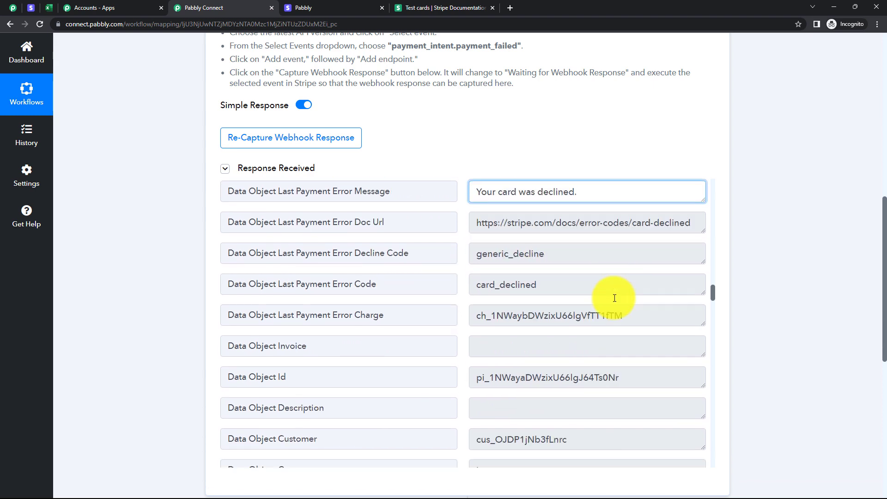
# Look through the charge details in the received response and examine how the Data Object Charges Data 0 Amount value is formatted.
pyautogui.scroll(-20, 615, 298)
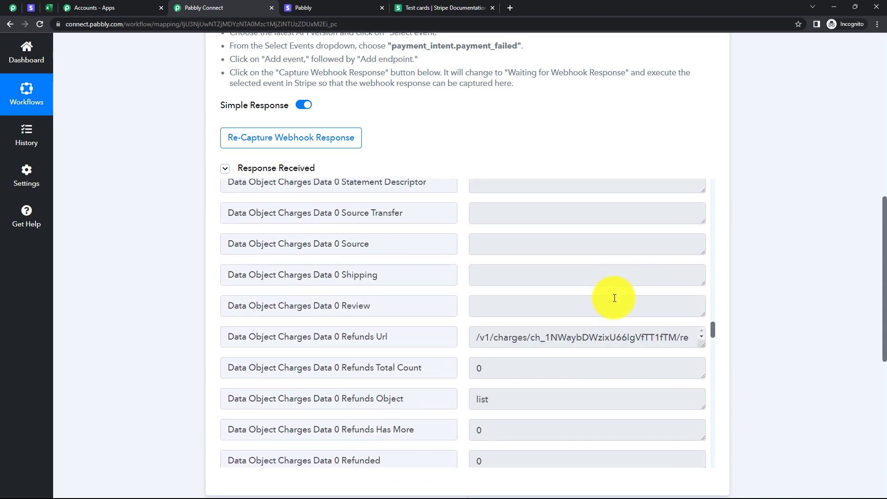
pyautogui.scroll(-15, 614, 298)
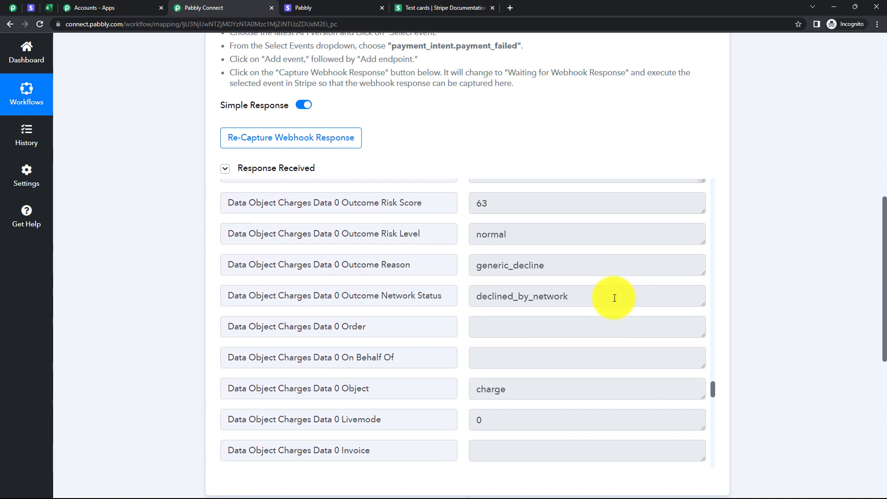
pyautogui.scroll(-12, 615, 298)
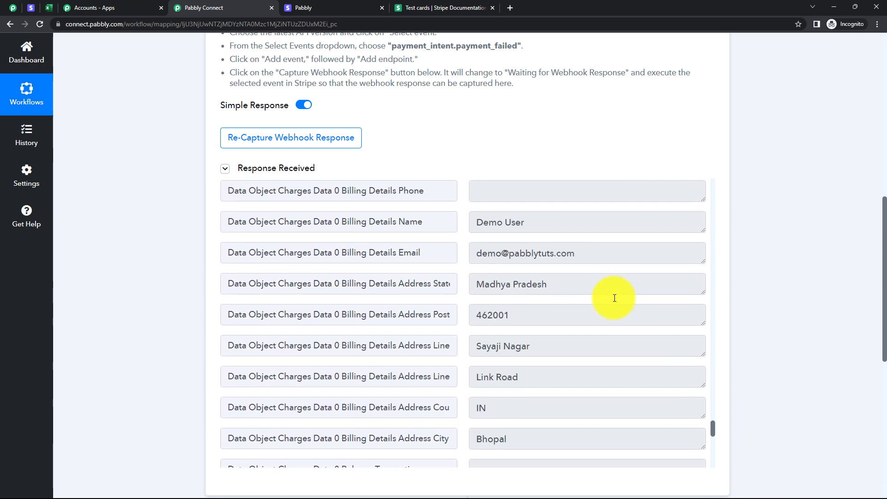
pyautogui.scroll(2, 509, 236)
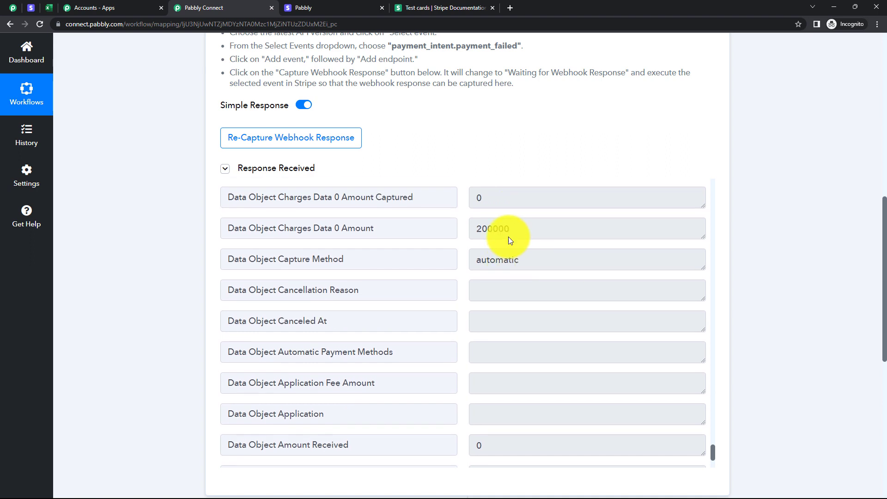
pyautogui.moveTo(514, 286); pyautogui.dragTo(470, 289)
pyautogui.click(515, 288)
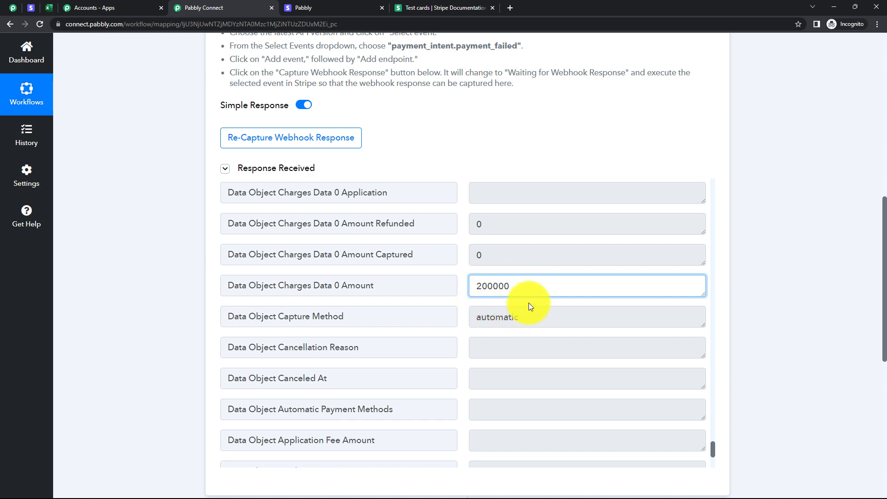
pyautogui.doubleClick(507, 286)
pyautogui.click(506, 288)
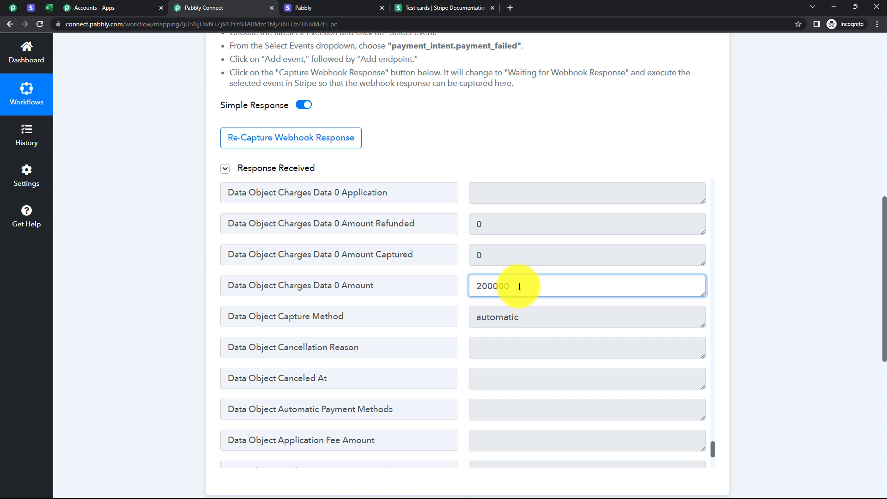
pyautogui.moveTo(499, 285); pyautogui.dragTo(463, 289)
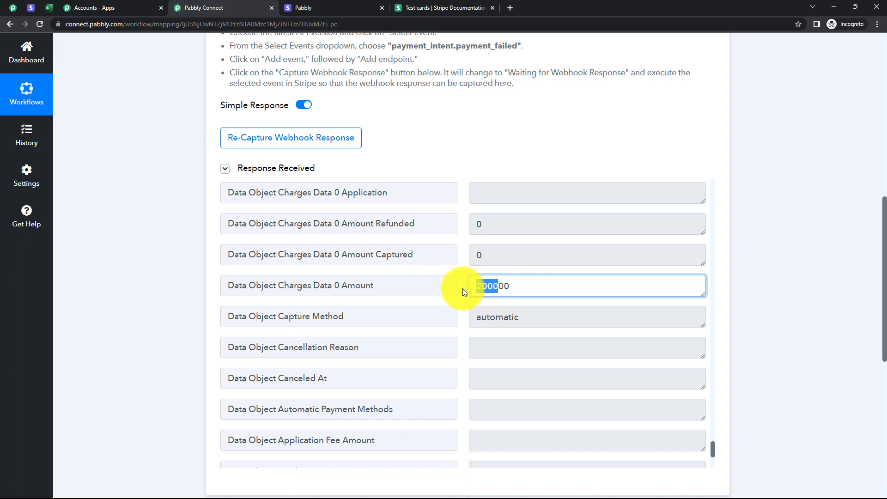
pyautogui.click(527, 287)
# Expand the second workflow step and choose Number Formatter as its action app.
pyautogui.scroll(-8, 464, 276)
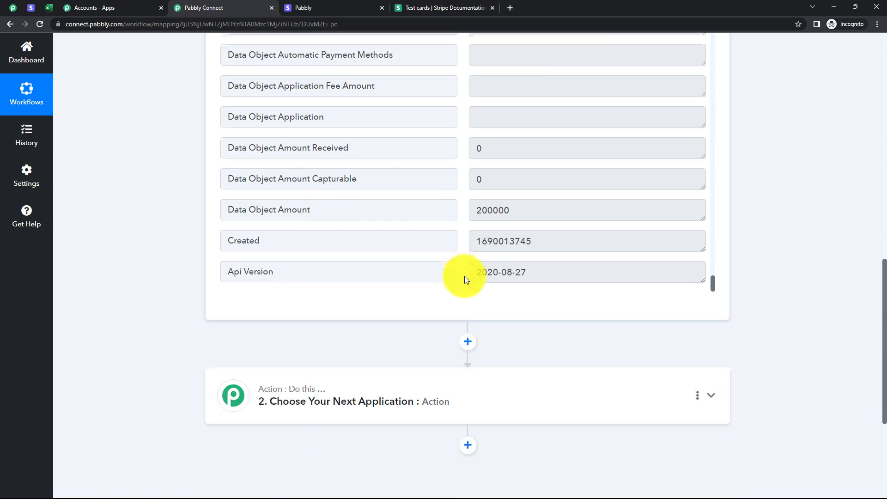
pyautogui.scroll(-2, 464, 276)
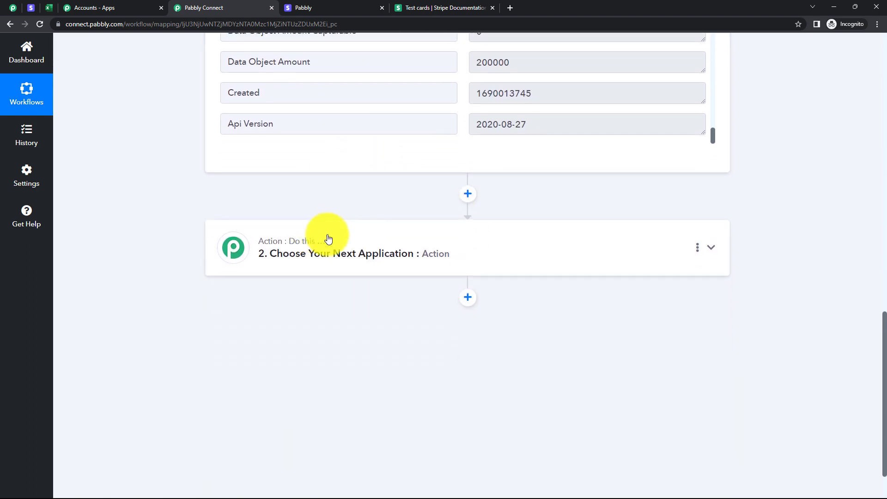
pyautogui.click(366, 251)
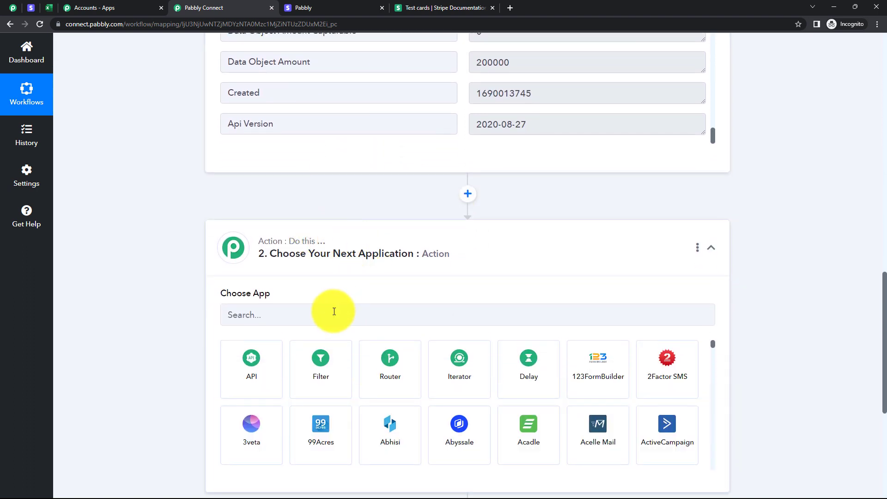
pyautogui.click(334, 311)
pyautogui.write('number')
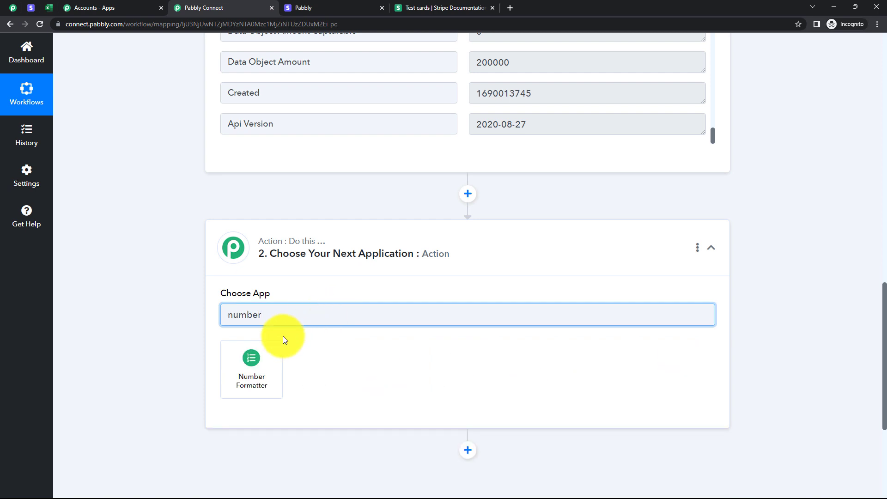
pyautogui.click(253, 356)
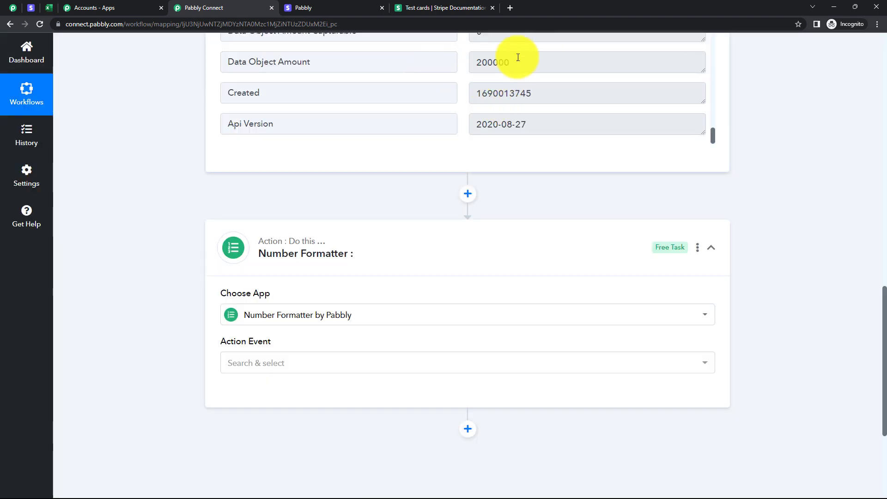
# Switch to the Stripe payment links to check the Spoken English price, and return to the Pabbly Connect workflow.
pyautogui.click(30, 9)
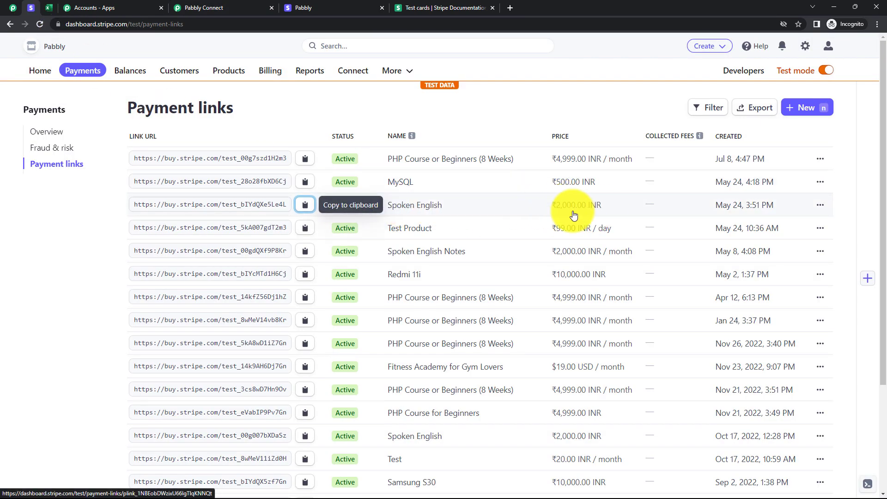
pyautogui.click(230, 8)
pyautogui.click(170, 296)
# Set the Number Formatter action event to Perform Math Operation and connect it.
pyautogui.click(275, 369)
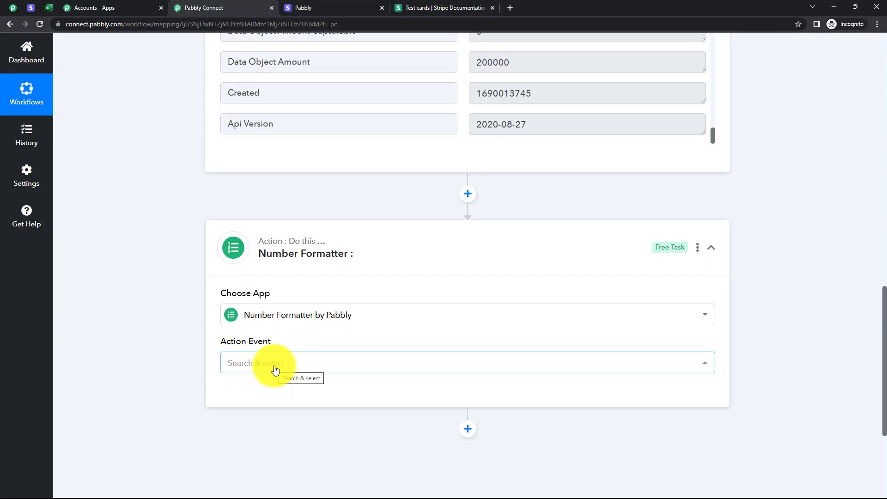
pyautogui.click(275, 369)
pyautogui.click(309, 206)
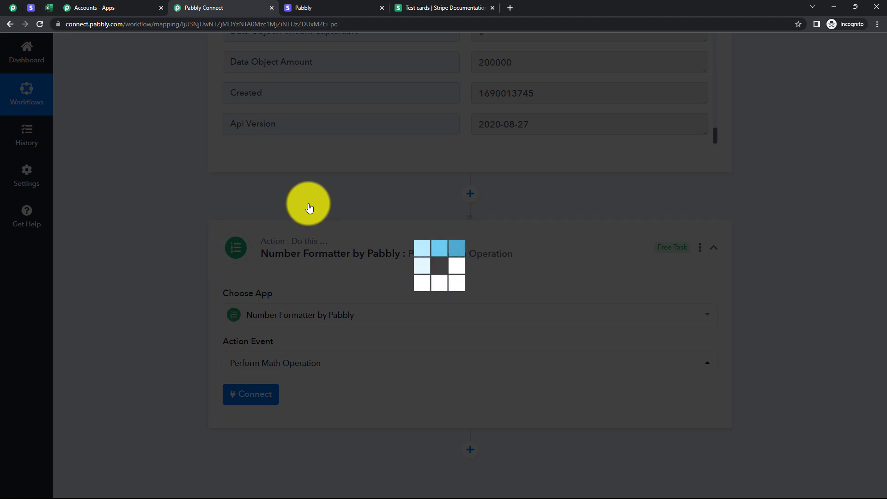
pyautogui.scroll(-2, 323, 287)
pyautogui.click(250, 305)
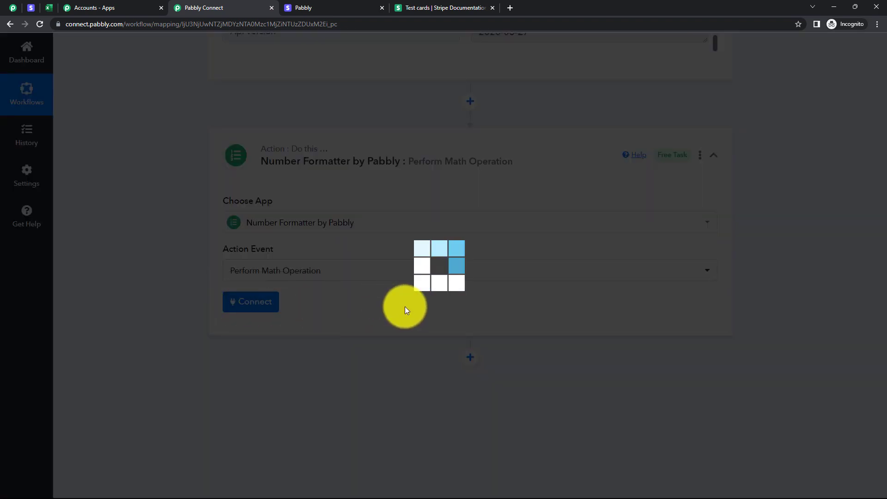
pyautogui.scroll(-3, 374, 272)
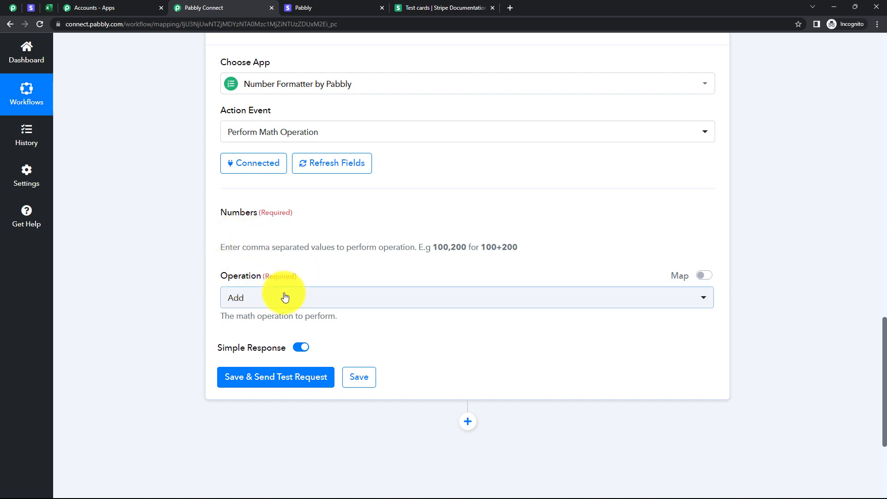
# Set the math operation to Divide.
pyautogui.click(278, 234)
pyautogui.click(142, 234)
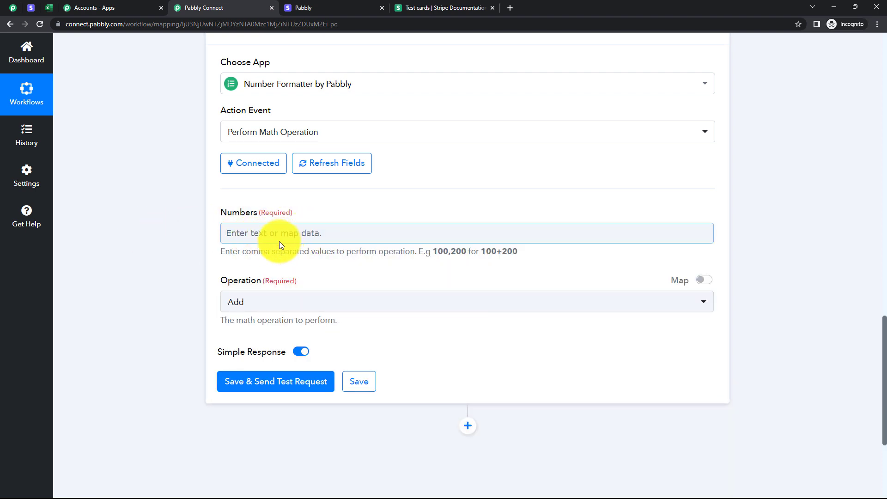
pyautogui.click(282, 311)
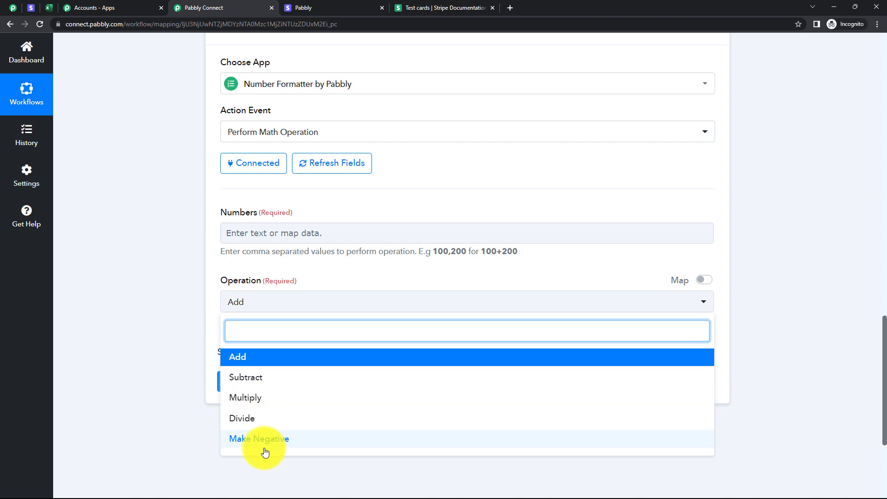
pyautogui.click(231, 421)
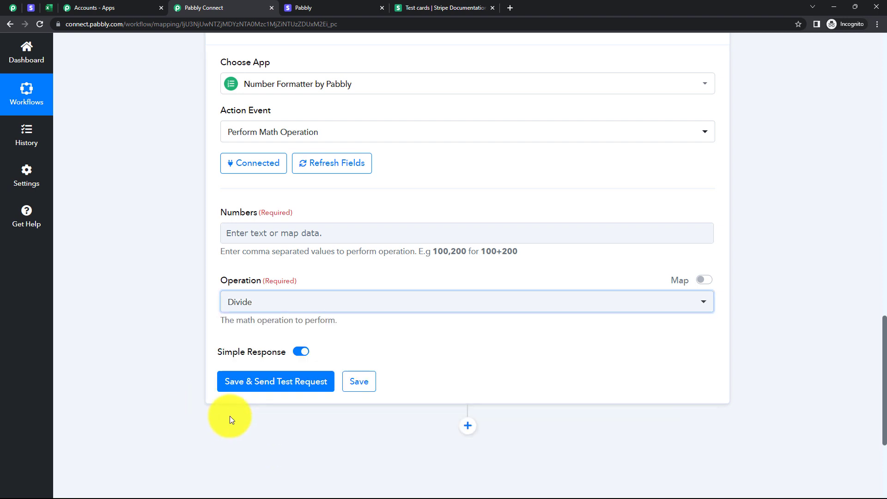
# Map Data Object Amount from the Stripe Payment Failed trigger into the Numbers field and append ",100" as the divisor.
pyautogui.click(285, 226)
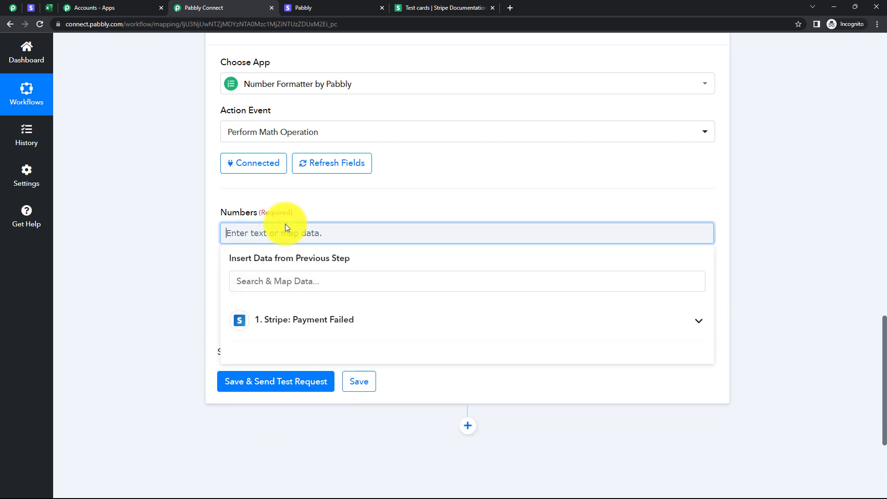
pyautogui.click(323, 321)
pyautogui.click(303, 283)
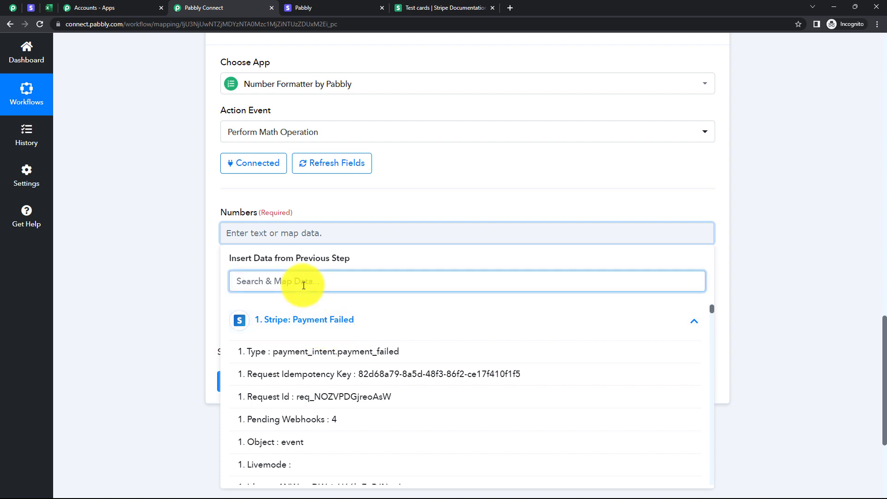
pyautogui.write('2000')
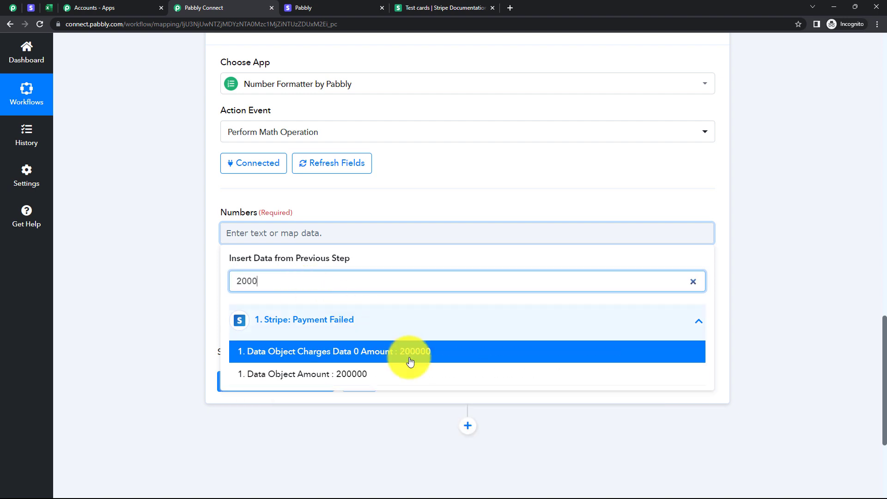
pyautogui.click(362, 375)
pyautogui.click(206, 302)
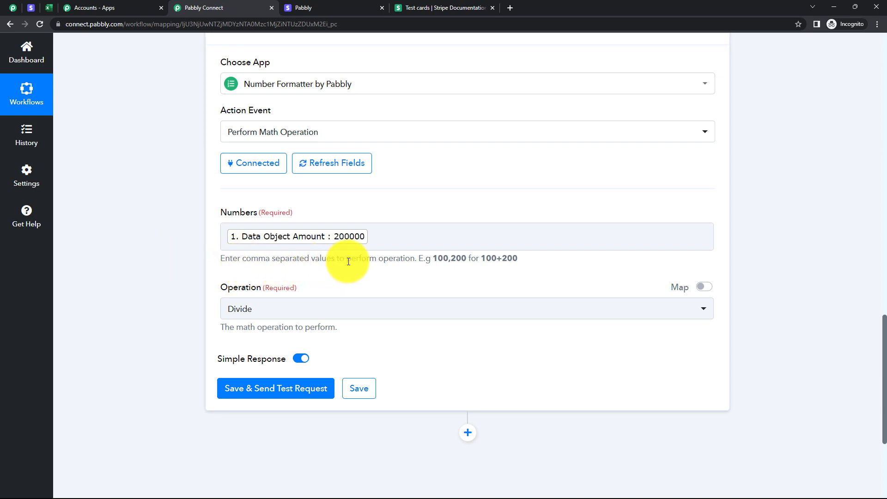
pyautogui.click(373, 237)
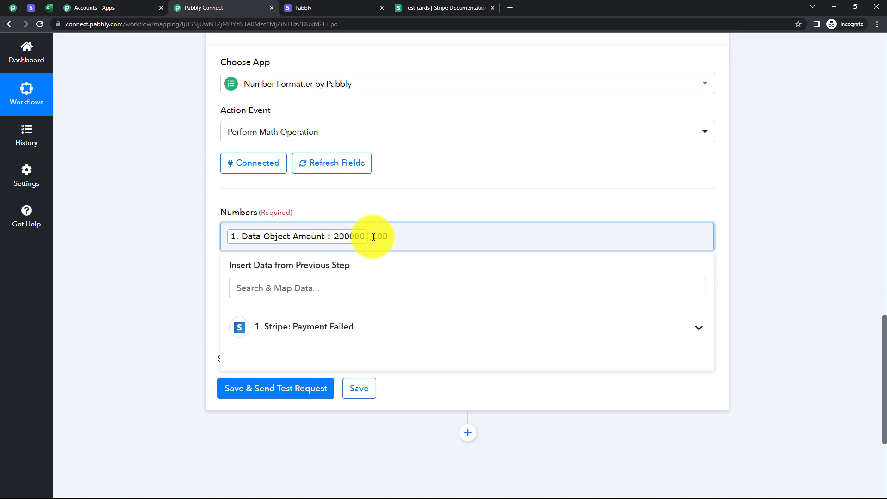
pyautogui.click(174, 220)
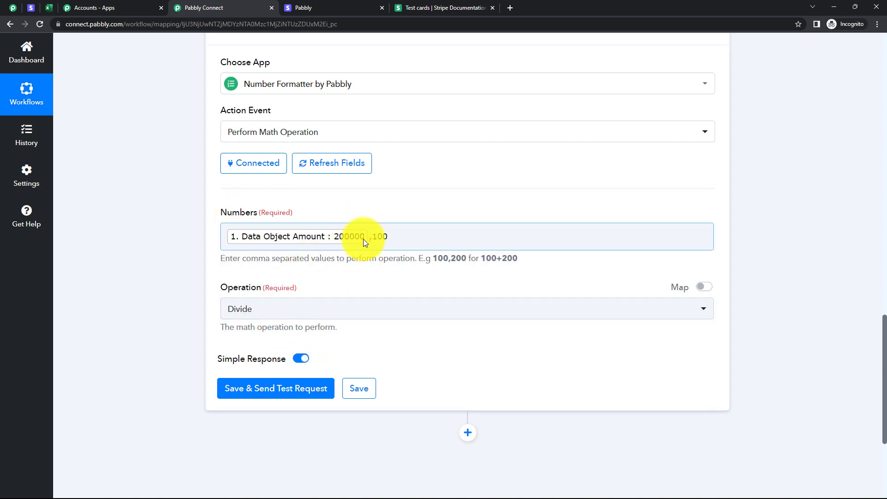
# Save the Number Formatter step, send a test request, and check the Result value in the response.
pyautogui.scroll(-1, 363, 240)
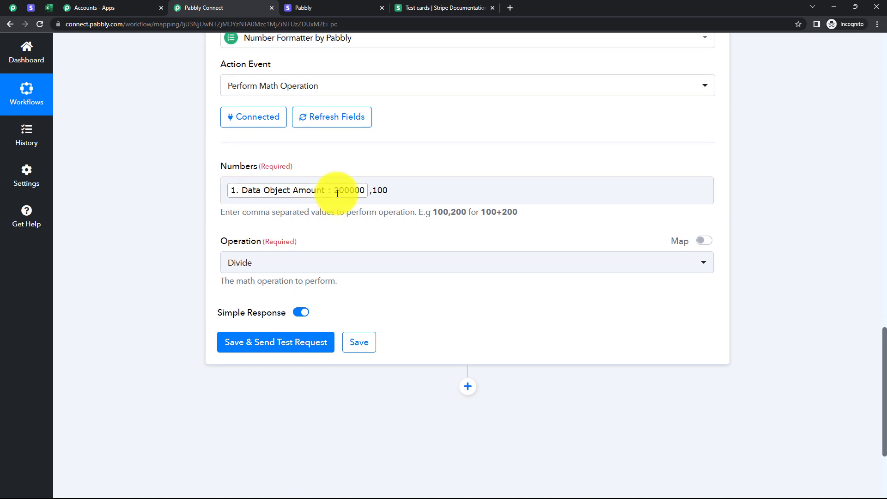
pyautogui.click(287, 344)
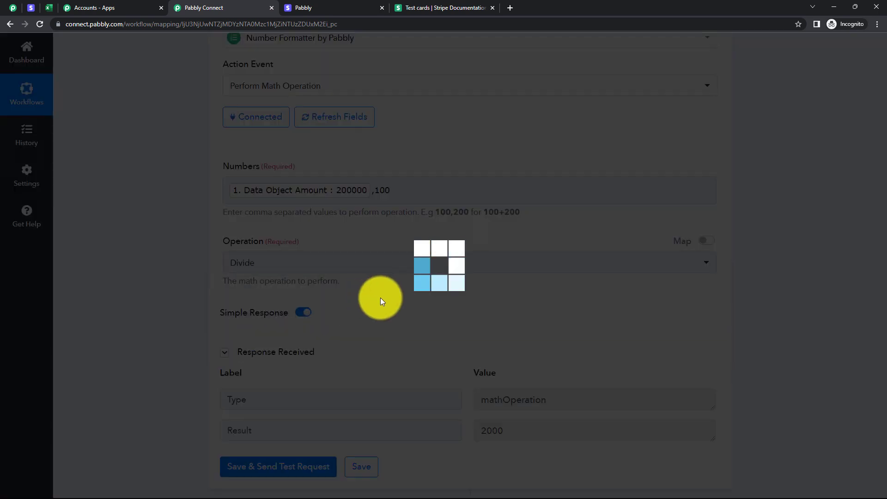
pyautogui.scroll(-2, 398, 303)
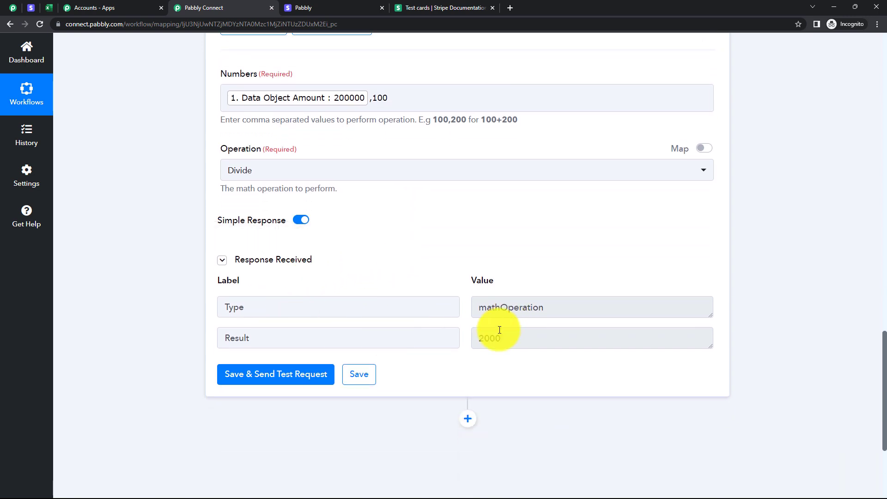
pyautogui.moveTo(507, 336); pyautogui.dragTo(482, 342)
pyautogui.click(518, 383)
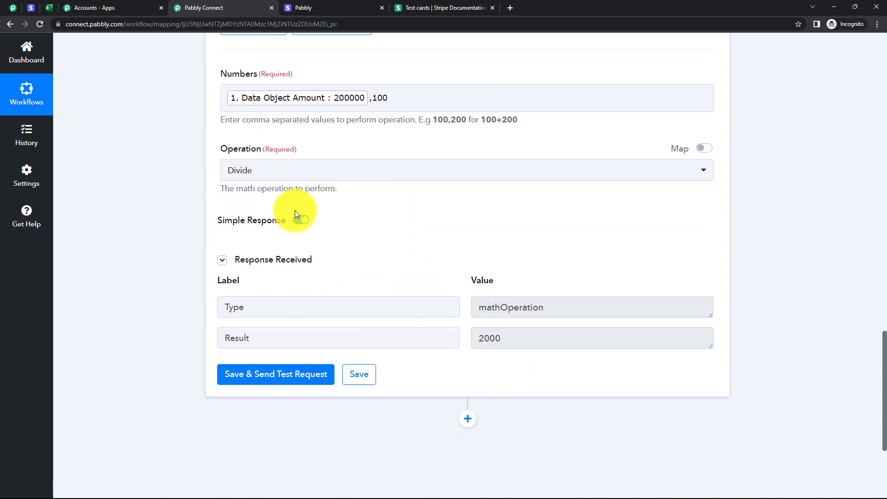
# Compare the division result with the Spoken English price in the Stripe payment links, and return to the Pabbly Connect workflow.
pyautogui.click(31, 7)
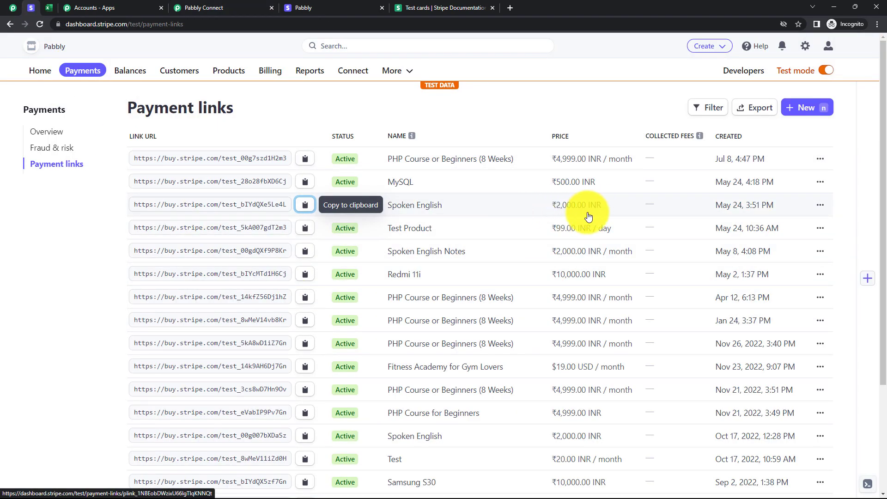
pyautogui.click(204, 9)
pyautogui.scroll(-3, 464, 311)
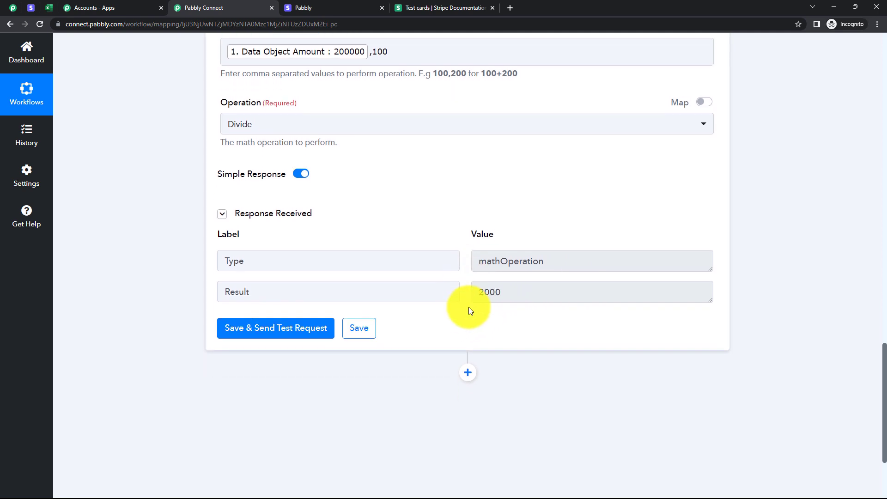
# Add an action step after the Number Formatter with Microsoft Excel as the app and Add Row To Worksheet as the event.
pyautogui.click(467, 282)
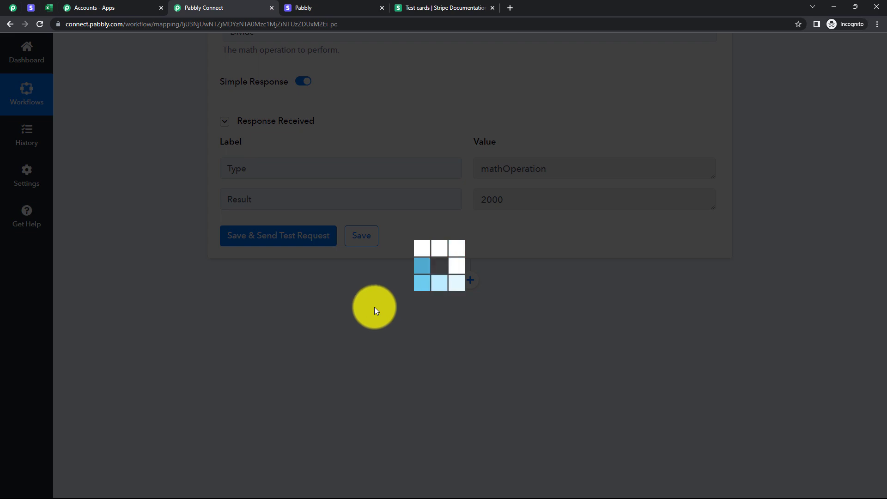
pyautogui.click(285, 401)
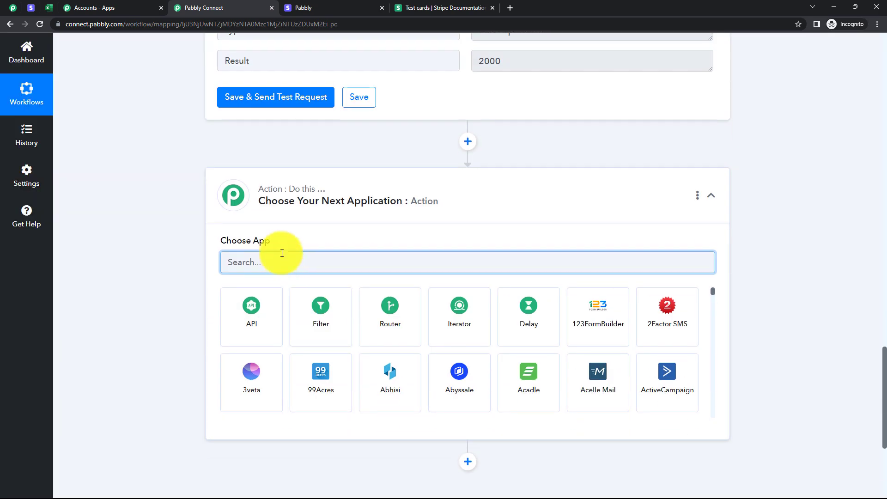
pyautogui.write('exce')
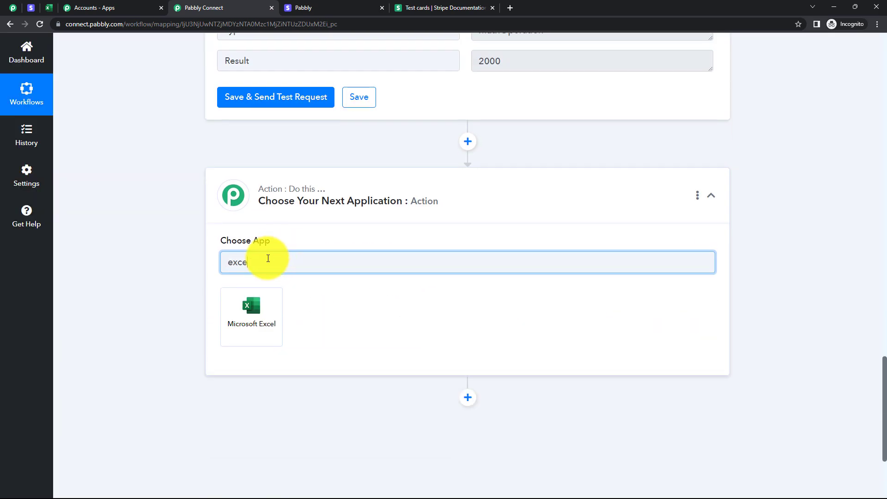
pyautogui.click(252, 307)
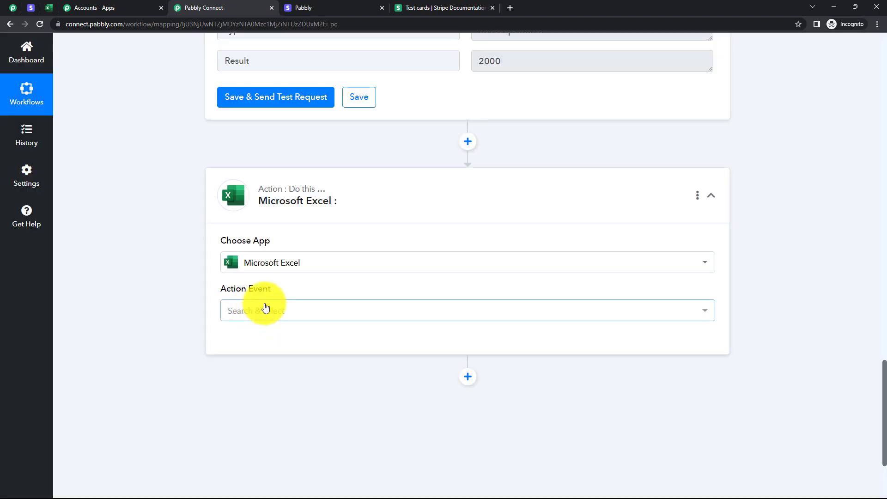
pyautogui.click(259, 310)
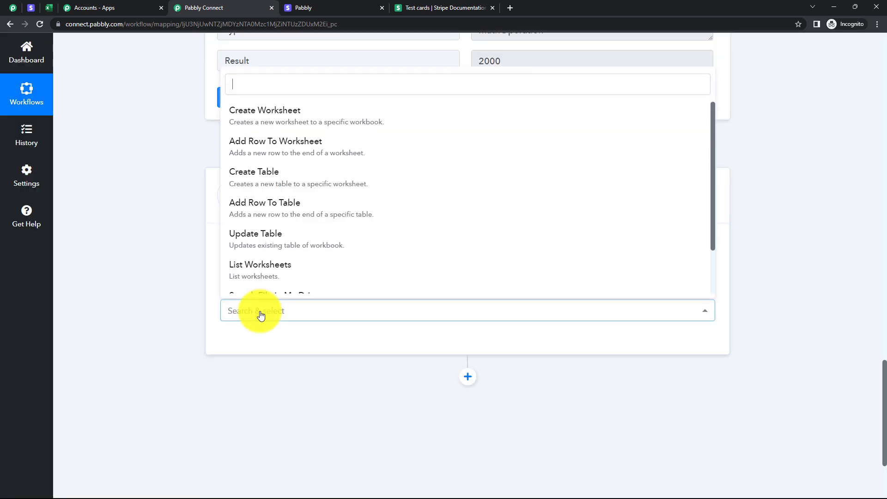
pyautogui.click(263, 143)
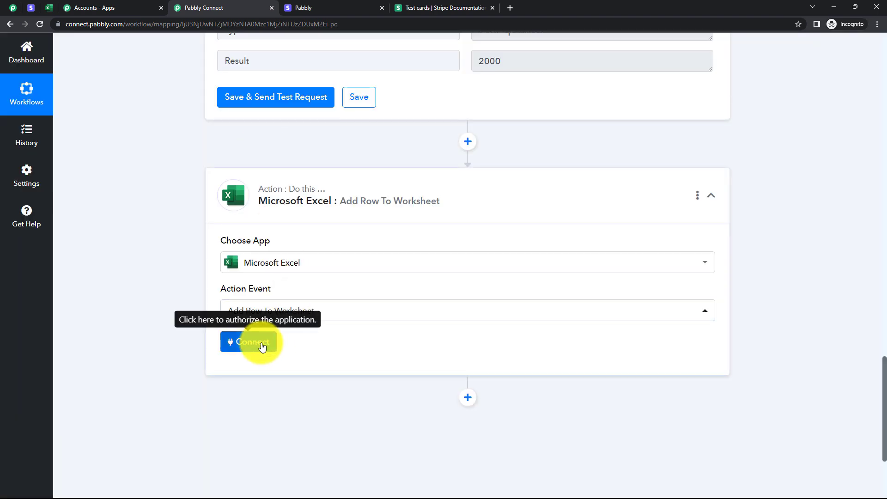
# Connect Microsoft Excel through a new connection and accept the permissions requested for Pabbly Connect.
pyautogui.click(256, 341)
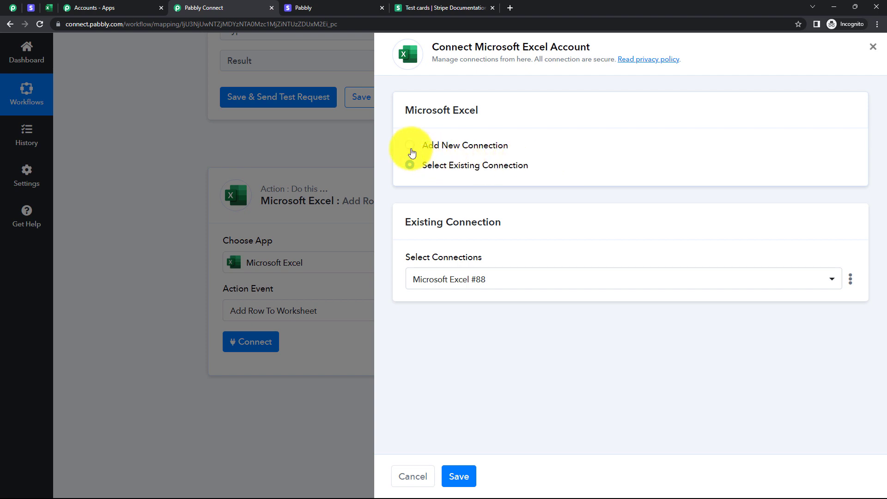
pyautogui.click(410, 147)
pyautogui.click(479, 265)
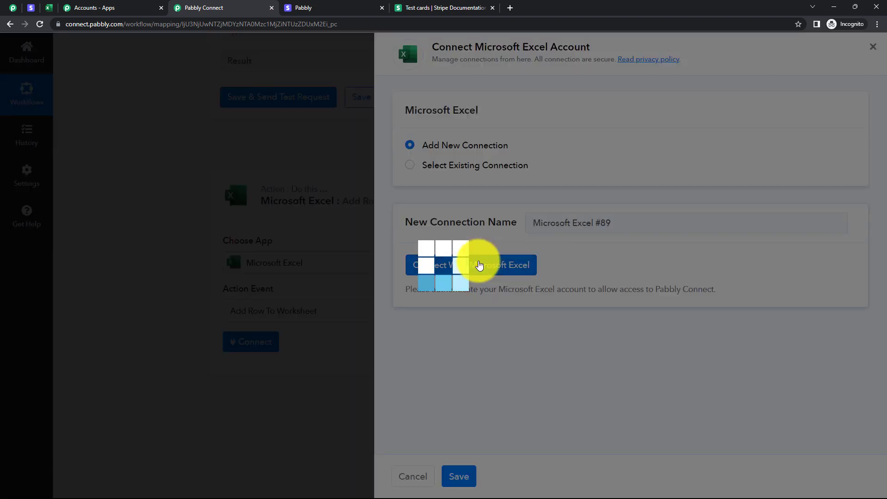
pyautogui.scroll(-8, 222, 305)
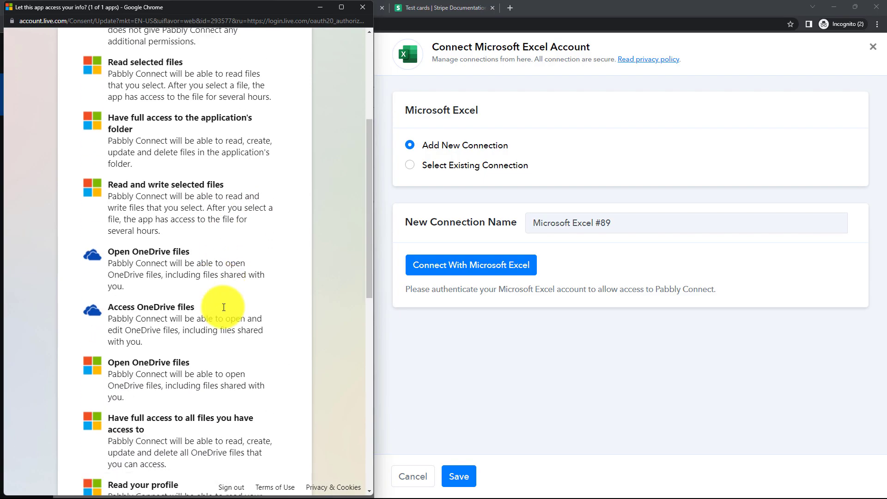
pyautogui.scroll(-3, 228, 314)
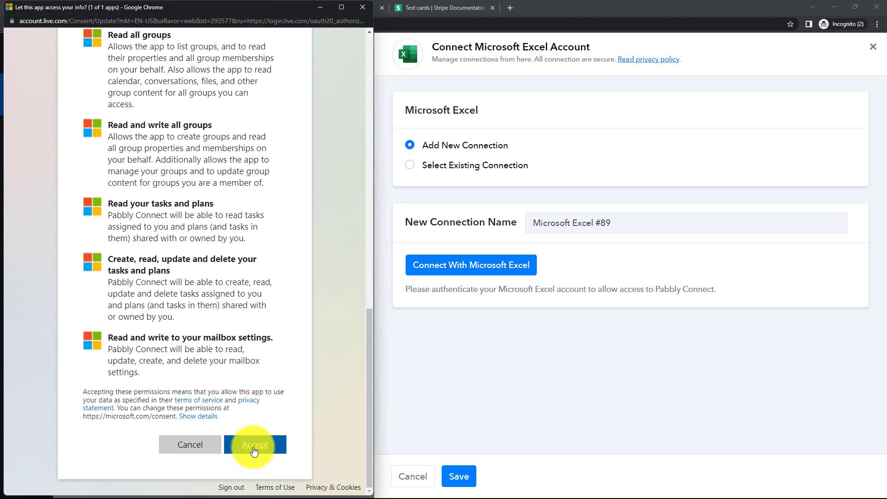
pyautogui.click(258, 445)
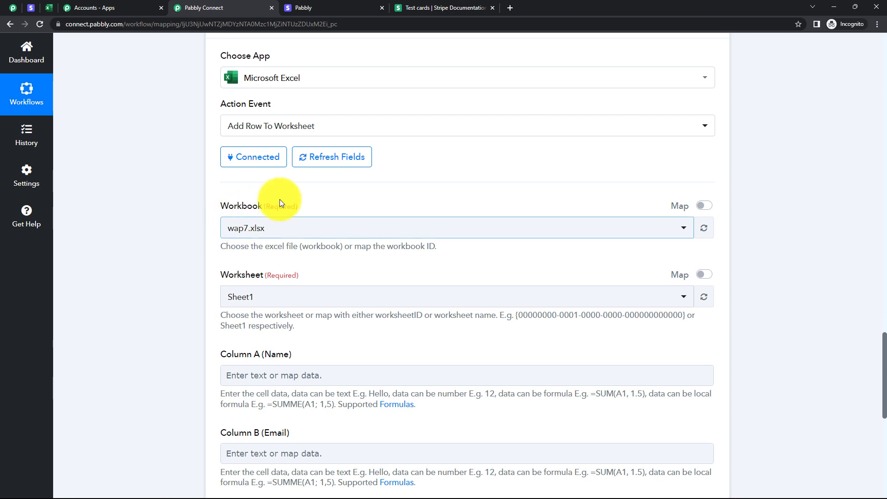
# Check the open workbook's name in Excel and set the action's Workbook to Stripe failed payment data.xlsx.
pyautogui.click(291, 226)
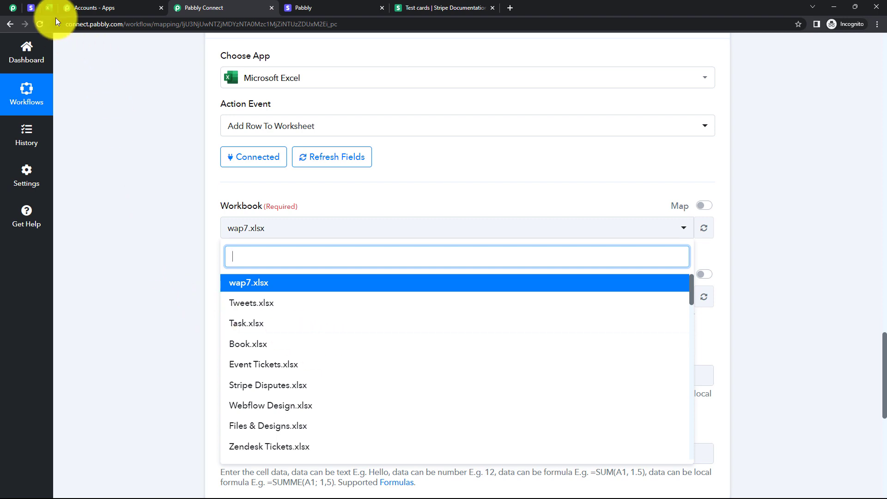
pyautogui.click(49, 8)
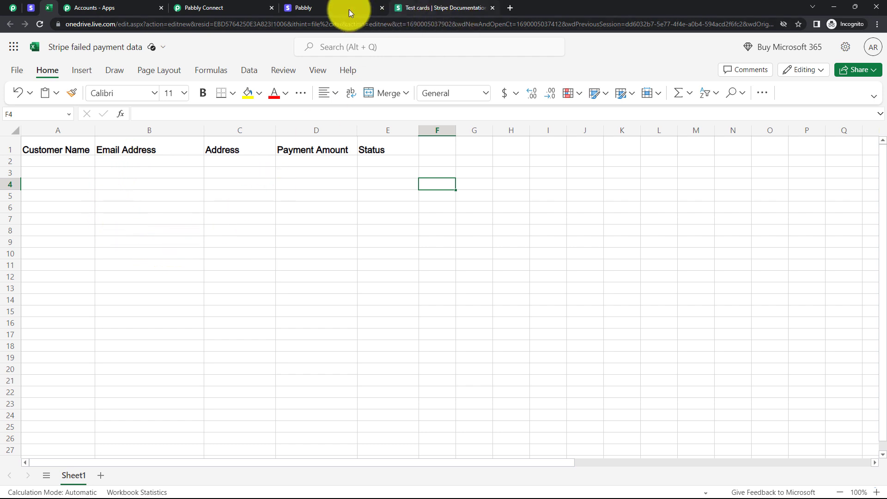
pyautogui.click(212, 7)
pyautogui.click(244, 256)
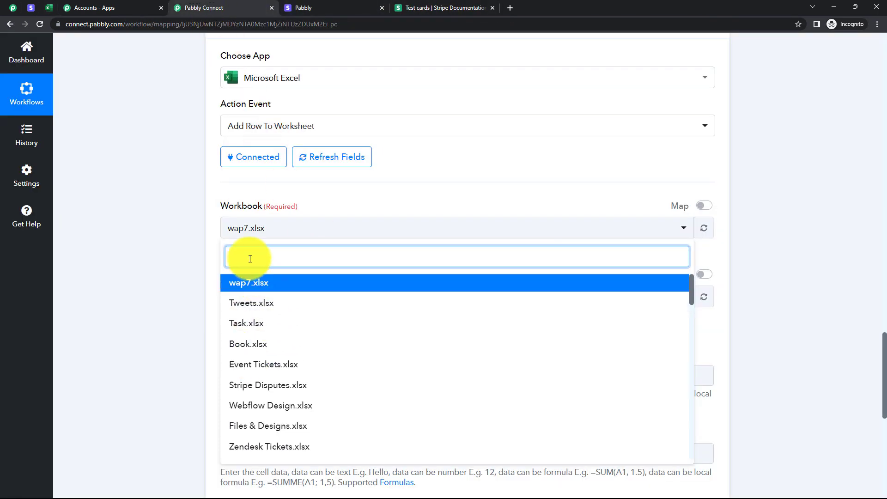
pyautogui.write('strip')
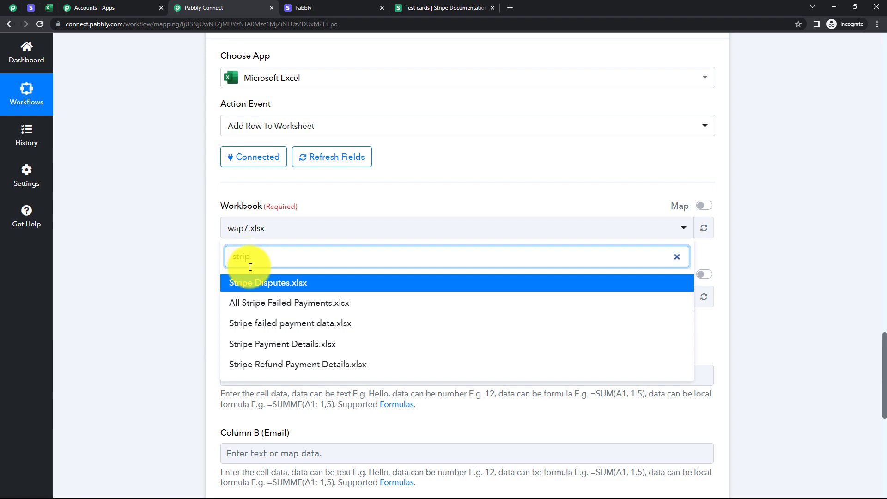
pyautogui.click(274, 324)
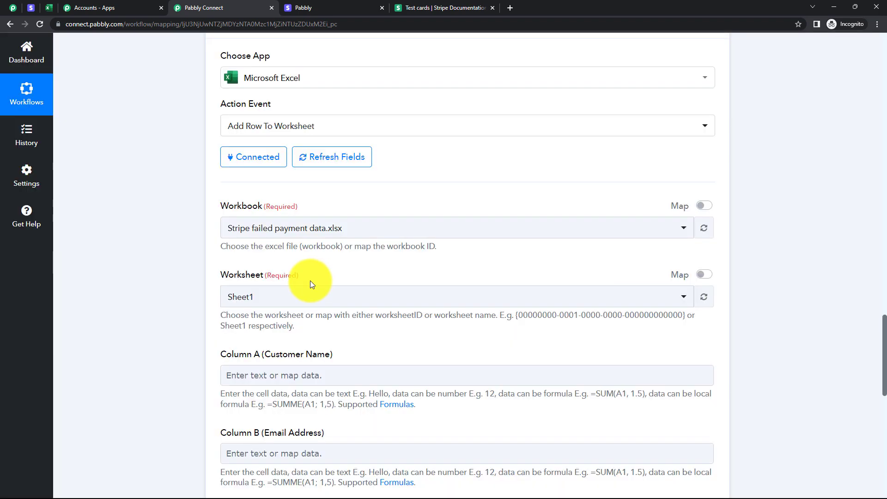
# Compare the Worksheet selection and the column fields with the sheet name and header row of the Excel workbook.
pyautogui.click(239, 294)
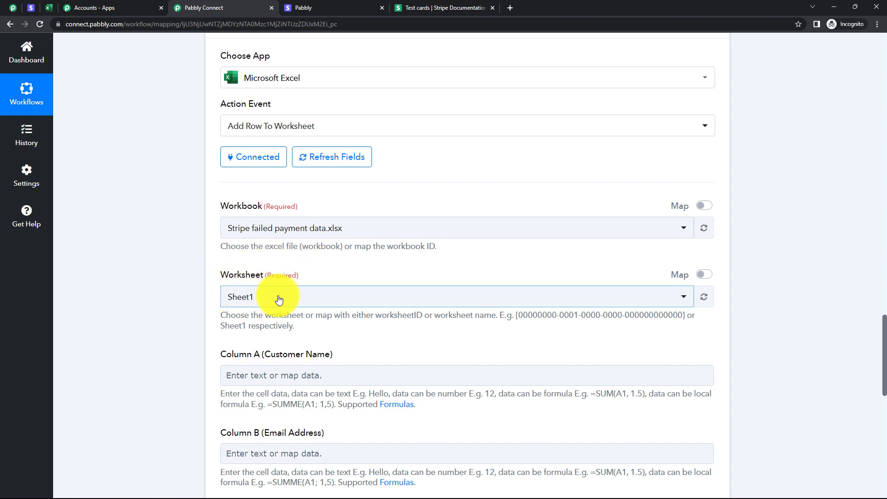
pyautogui.click(377, 346)
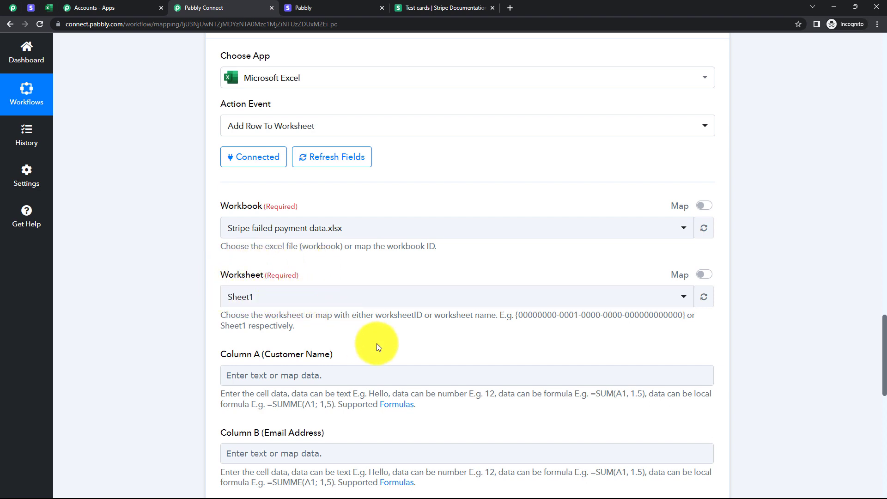
pyautogui.click(56, 7)
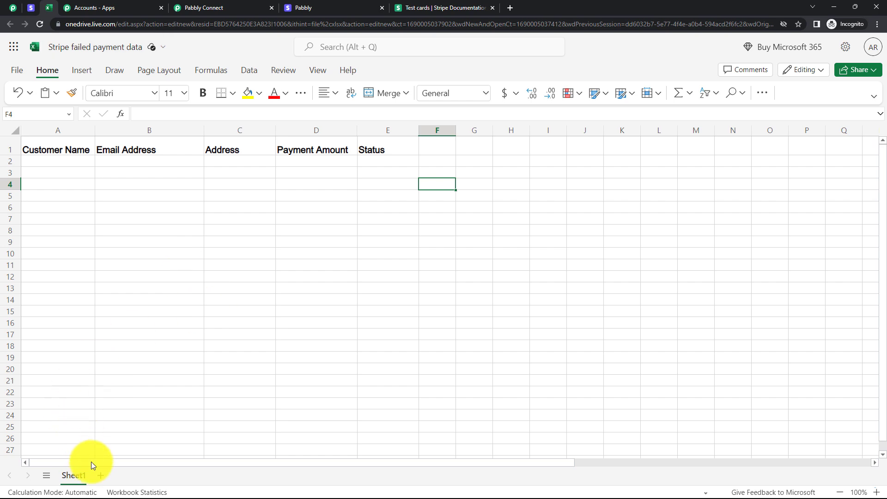
pyautogui.click(220, 8)
pyautogui.scroll(-3, 367, 196)
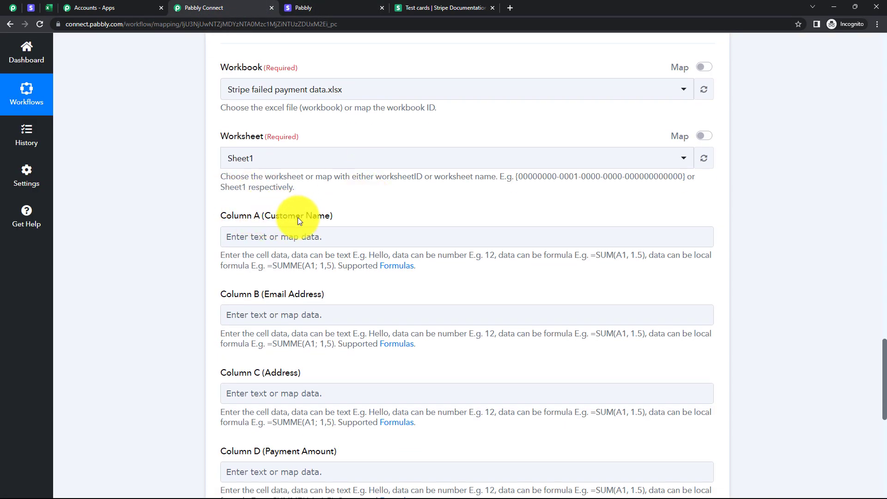
pyautogui.click(273, 313)
pyautogui.scroll(-3, 322, 313)
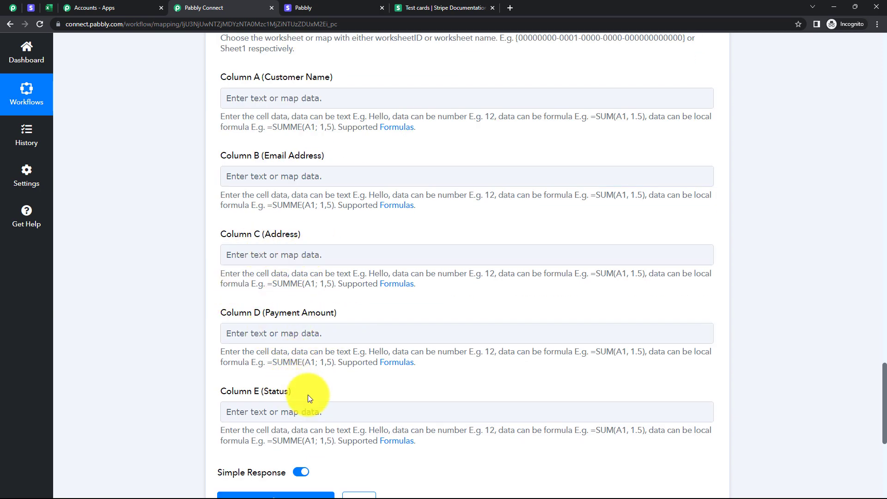
pyautogui.click(49, 8)
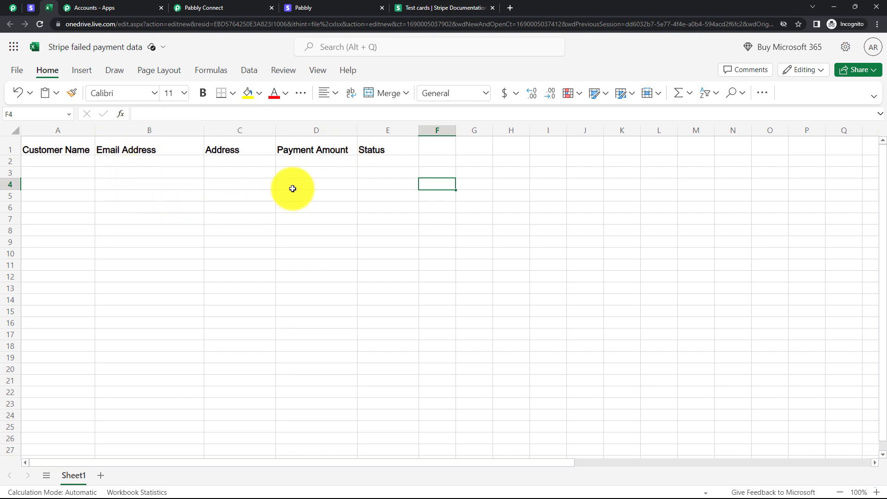
pyautogui.click(201, 8)
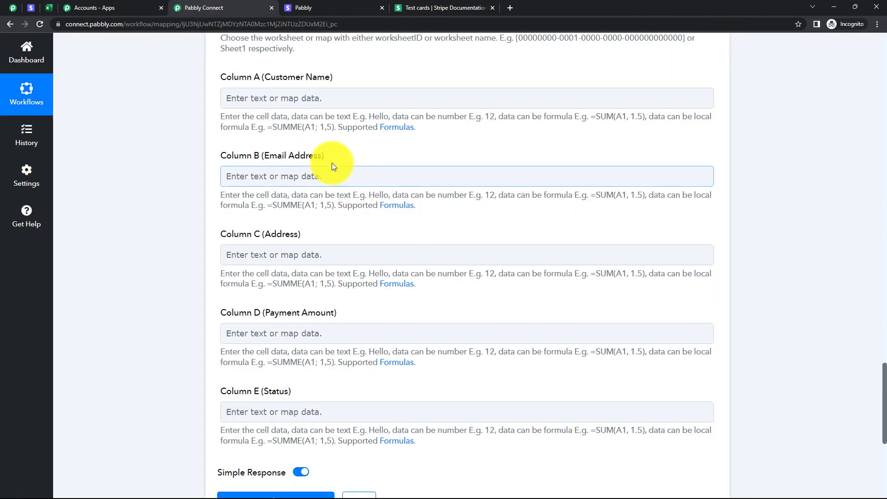
# Map Data Object Charges Data 0 Billing Details Name from the Stripe Payment Failed trigger into Column A (Customer Name).
pyautogui.scroll(3, 277, 173)
pyautogui.click(305, 237)
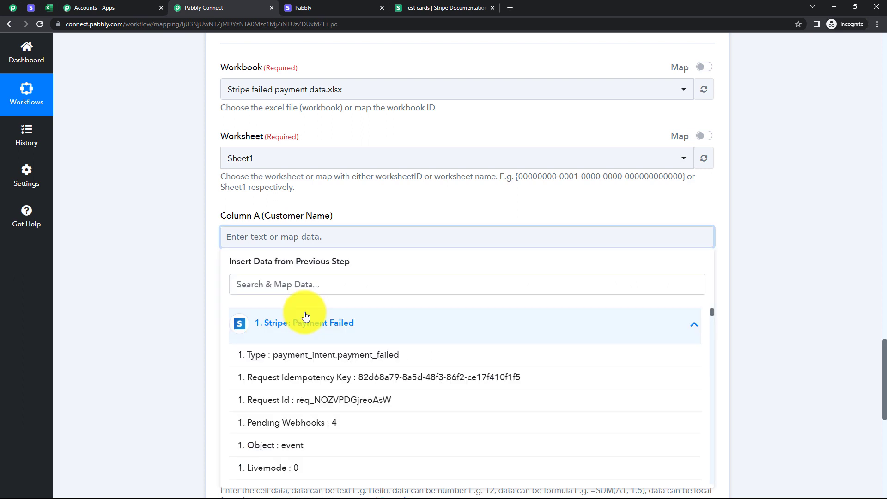
pyautogui.click(306, 319)
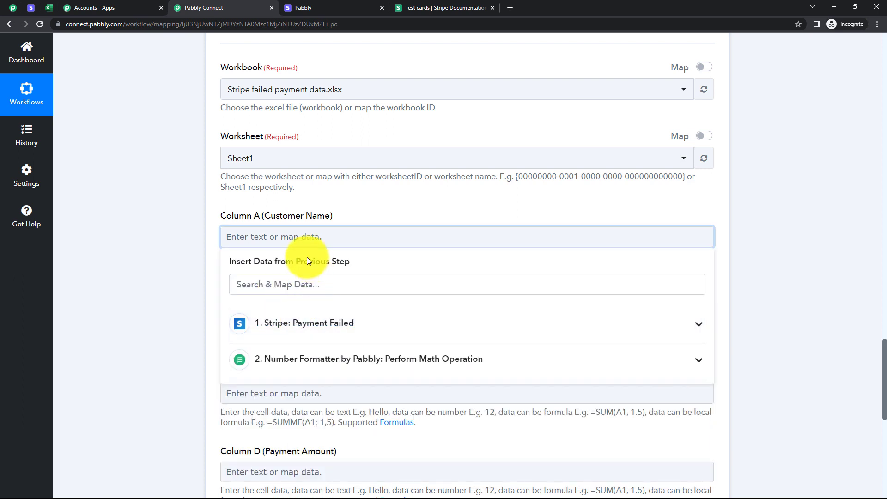
pyautogui.click(181, 242)
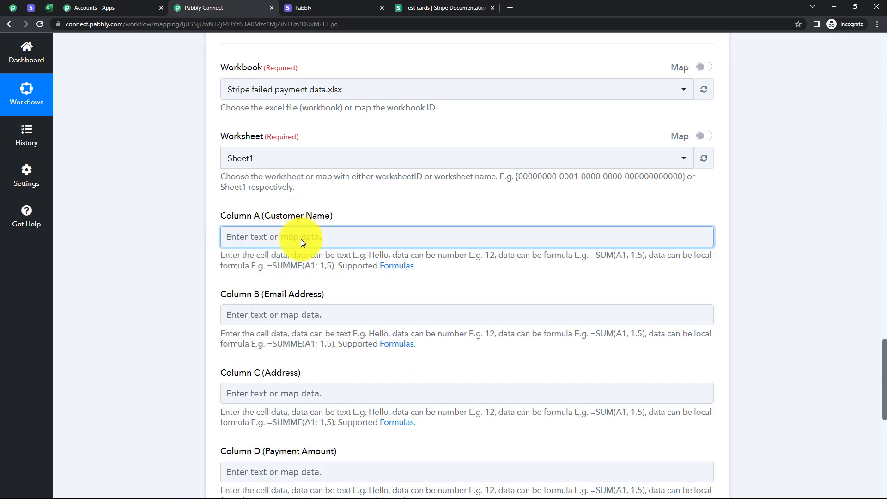
pyautogui.click(301, 240)
pyautogui.click(298, 314)
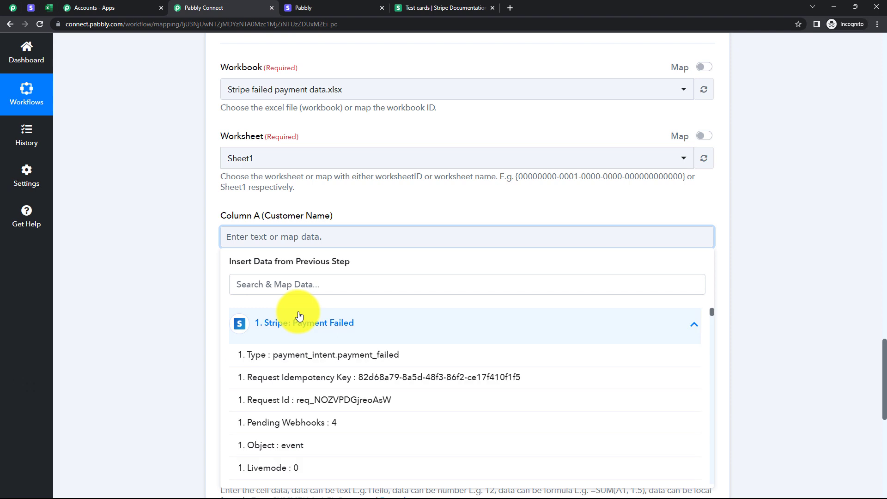
pyautogui.click(300, 283)
pyautogui.write('demo')
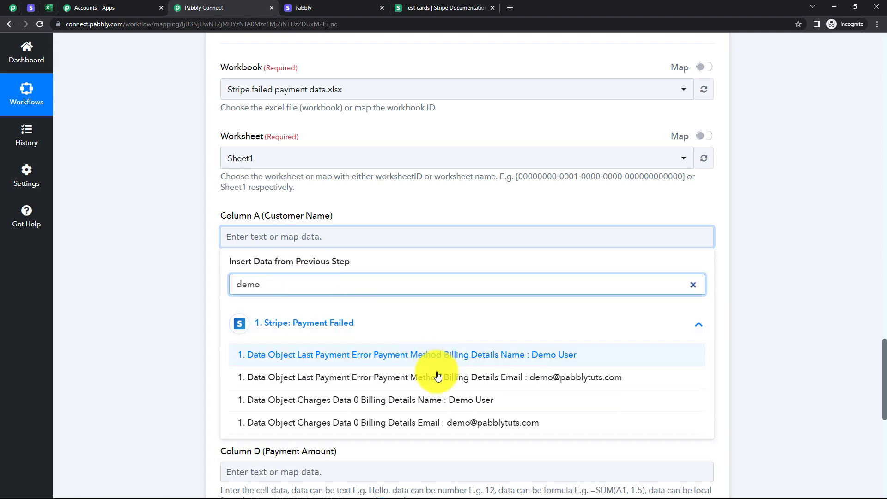
pyautogui.click(436, 402)
pyautogui.click(149, 268)
# Map Data Object Charges Data 0 Billing Details Email from the Stripe Payment Failed trigger into Column B (Email Address).
pyautogui.scroll(-2, 181, 254)
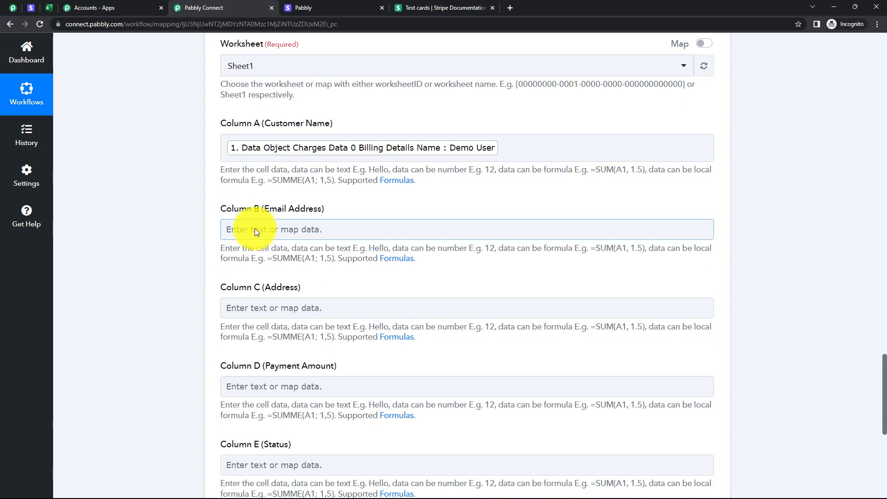
pyautogui.click(296, 230)
pyautogui.click(296, 316)
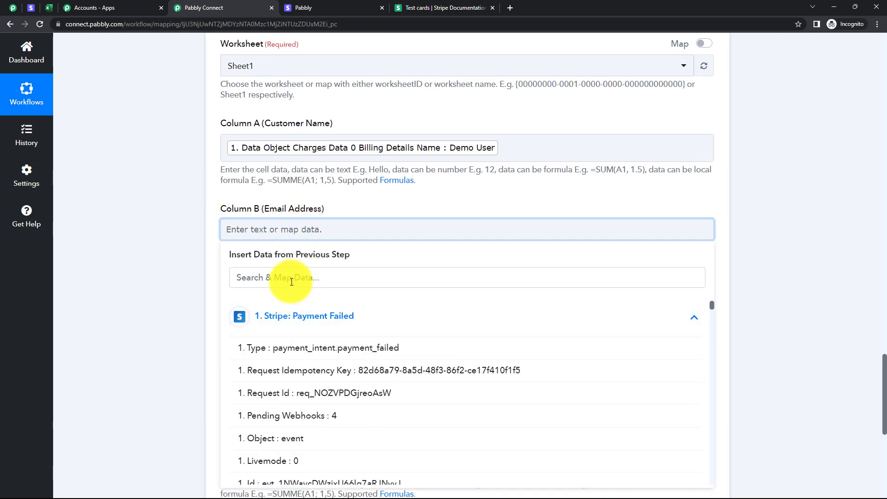
pyautogui.click(292, 280)
pyautogui.write('email')
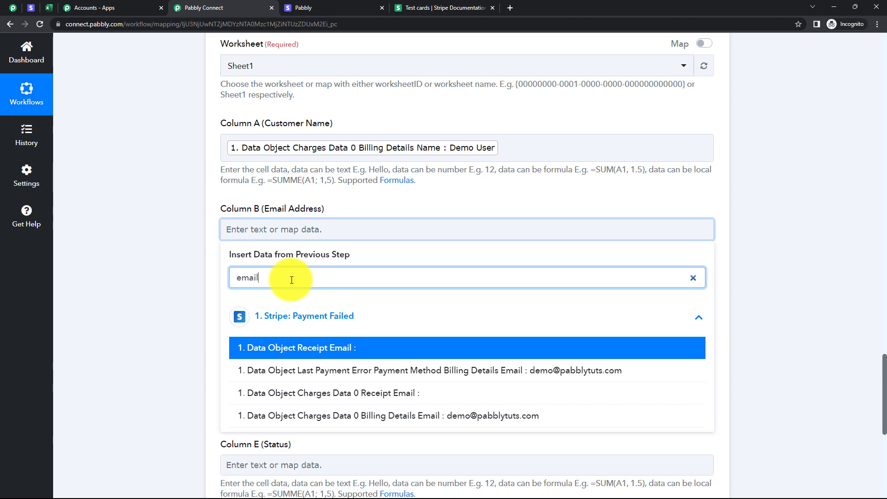
pyautogui.click(390, 416)
pyautogui.click(148, 299)
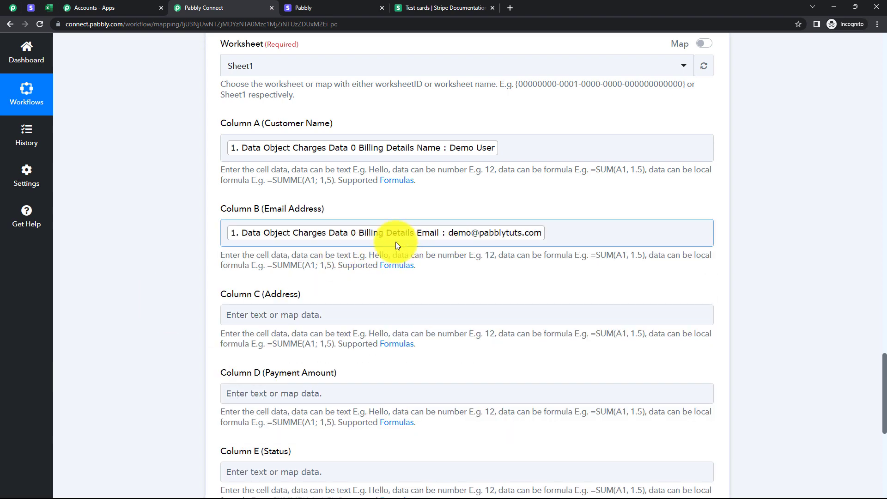
# Map Data Object Last Payment Error Payment Method Billing Details Address Line2 from the Stripe Payment Failed trigger into Column C (Address).
pyautogui.scroll(-2, 331, 239)
pyautogui.click(289, 221)
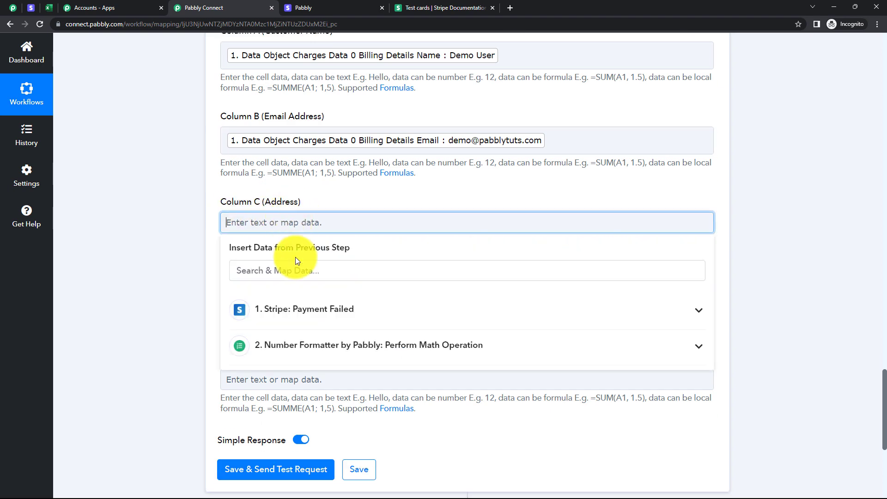
pyautogui.click(298, 309)
pyautogui.click(288, 270)
pyautogui.write('ad')
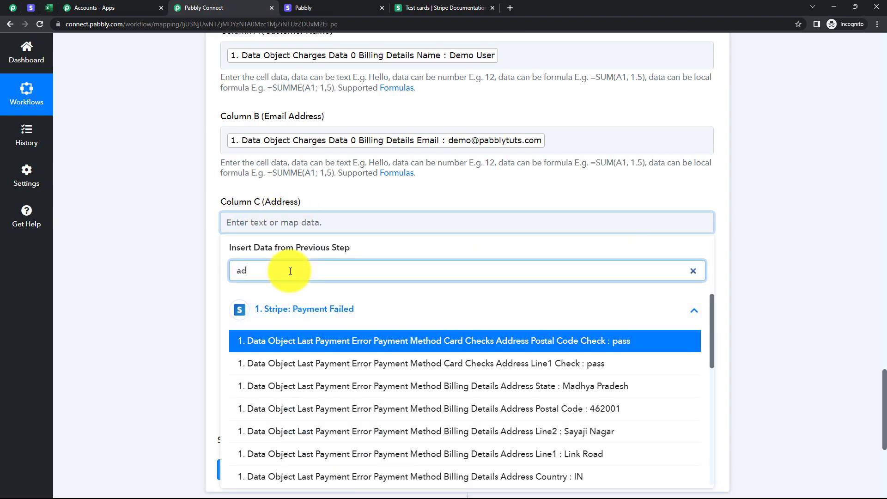
pyautogui.write('r')
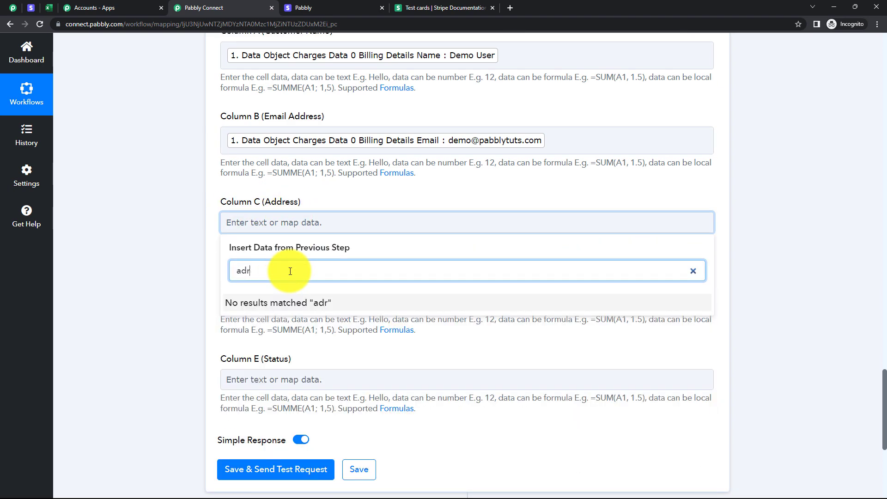
pyautogui.press('BackSpace')
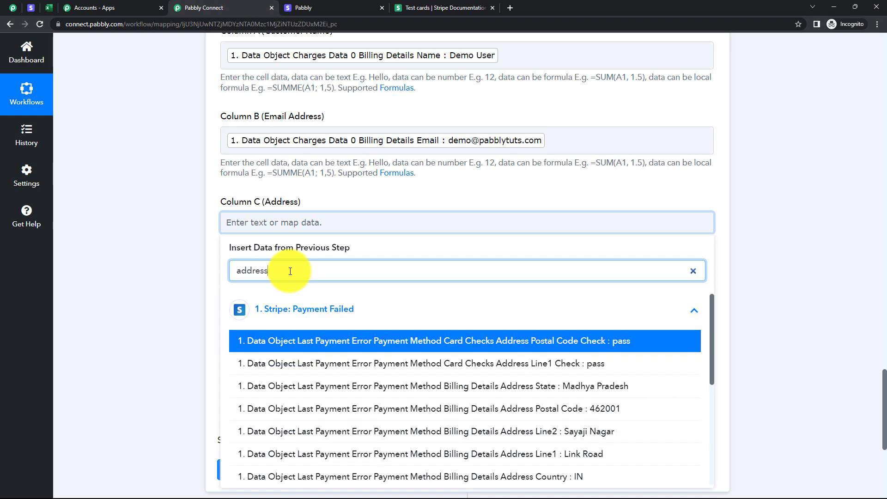
pyautogui.scroll(-1, 526, 393)
pyautogui.click(524, 396)
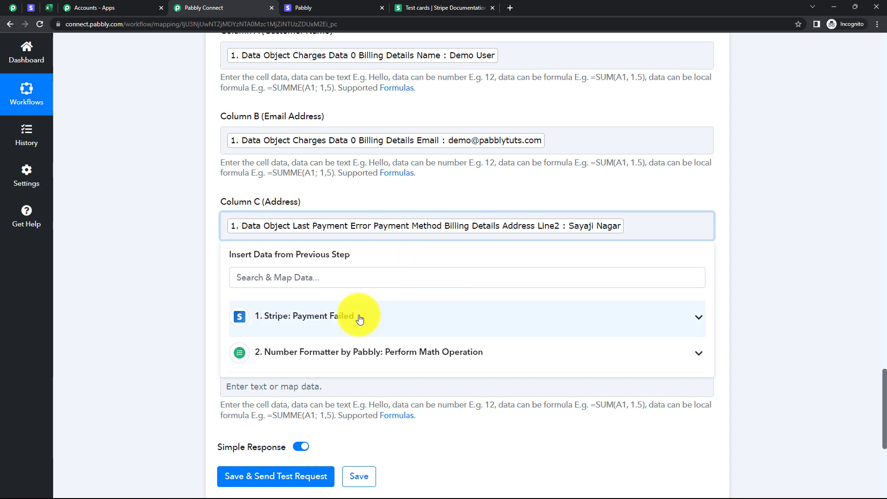
# Add Data Object Charges Data 0 Billing Details Address City after the mapped address line in Column C (Address).
pyautogui.write('Bhopal')
pyautogui.click(416, 369)
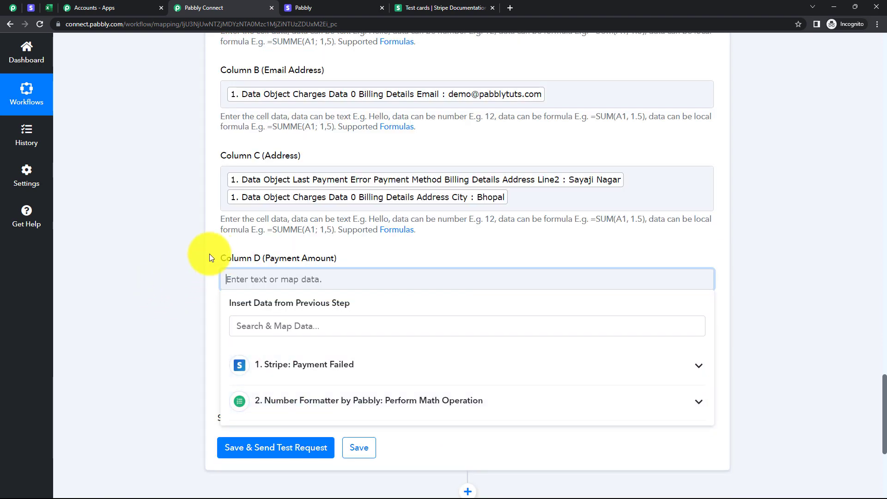
pyautogui.click(209, 254)
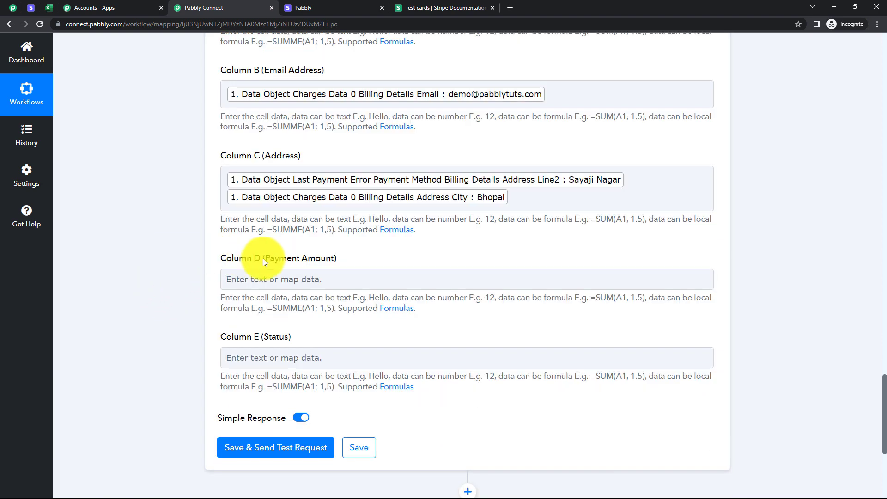
# Map the Result of the Number Formatter's Perform Math Operation step into Column D (Payment Amount).
pyautogui.click(278, 279)
pyautogui.click(280, 281)
pyautogui.click(307, 404)
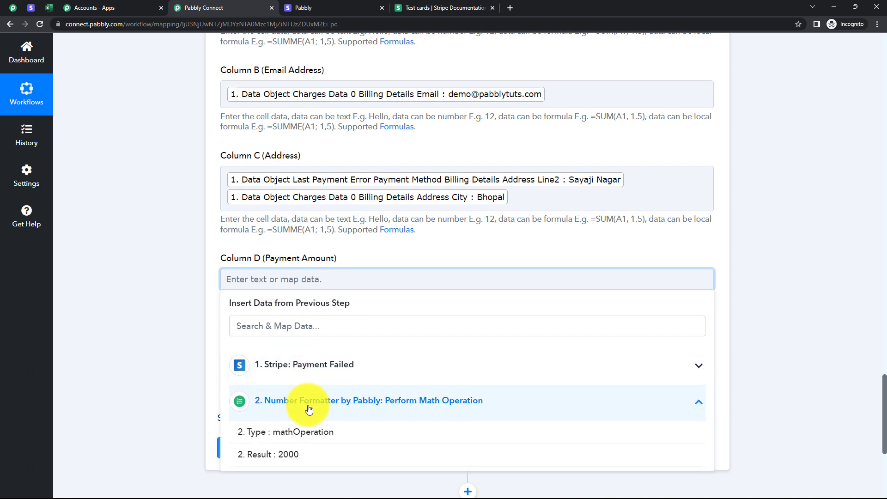
pyautogui.click(304, 455)
pyautogui.click(152, 302)
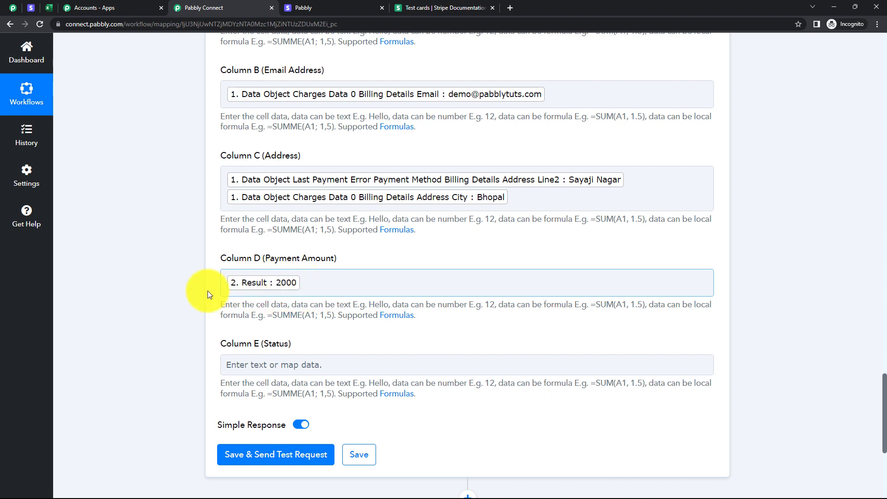
# Map Data Object Charges Data 0 Status from the Stripe Payment Failed trigger into Column E (Status).
pyautogui.click(290, 365)
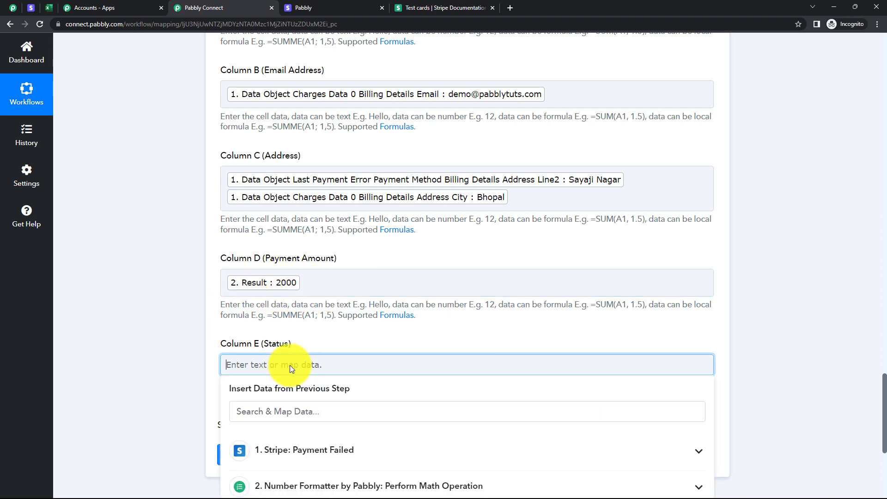
pyautogui.click(290, 447)
pyautogui.click(293, 411)
pyautogui.write('st')
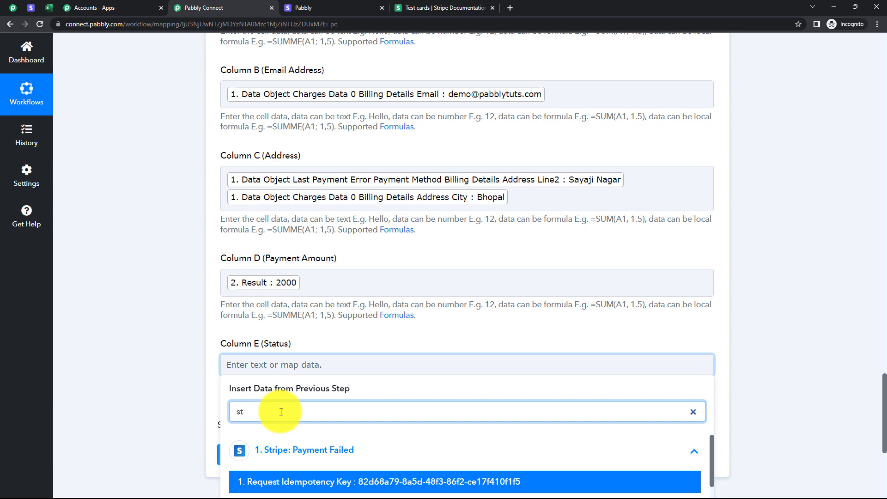
pyautogui.scroll(-3, 421, 395)
pyautogui.write('atu')
pyautogui.click(397, 376)
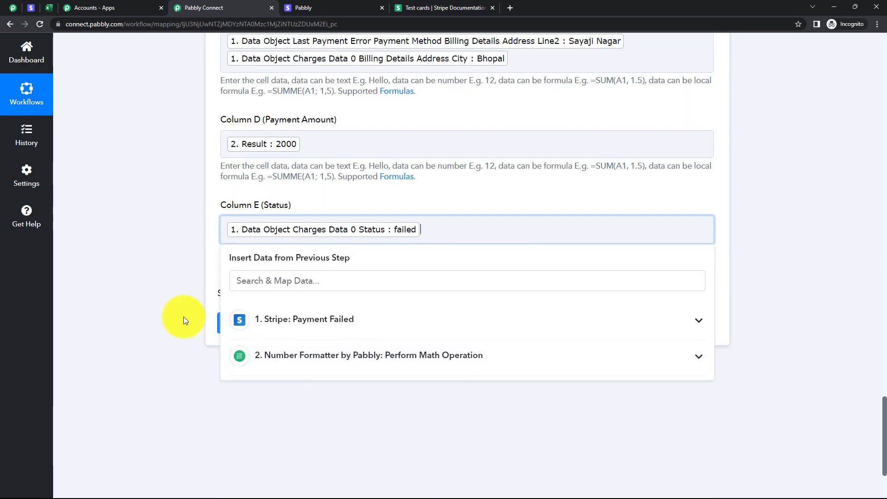
pyautogui.click(184, 317)
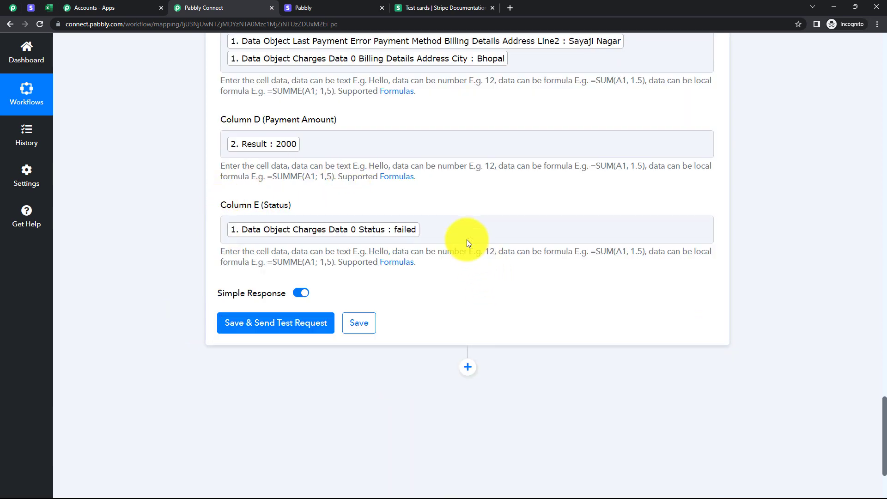
# Try adding manually entered text after the mapped email value in Column B (Email Address).
pyautogui.scroll(7, 414, 205)
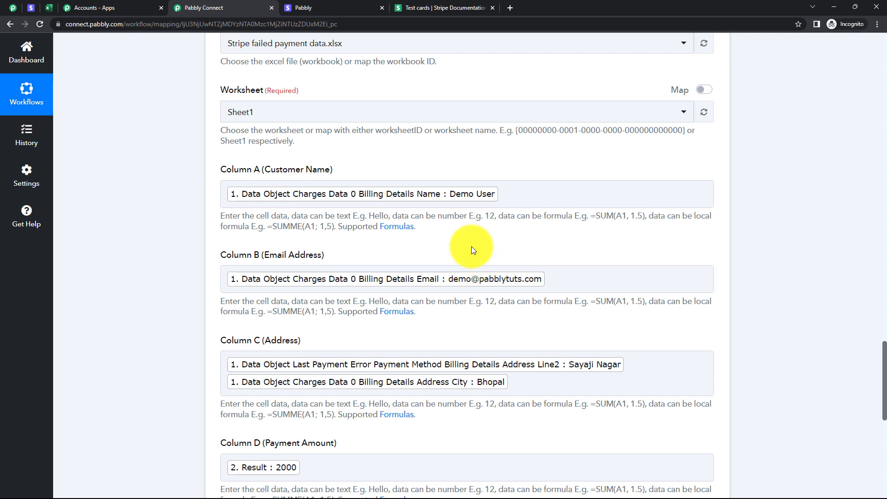
pyautogui.click(559, 278)
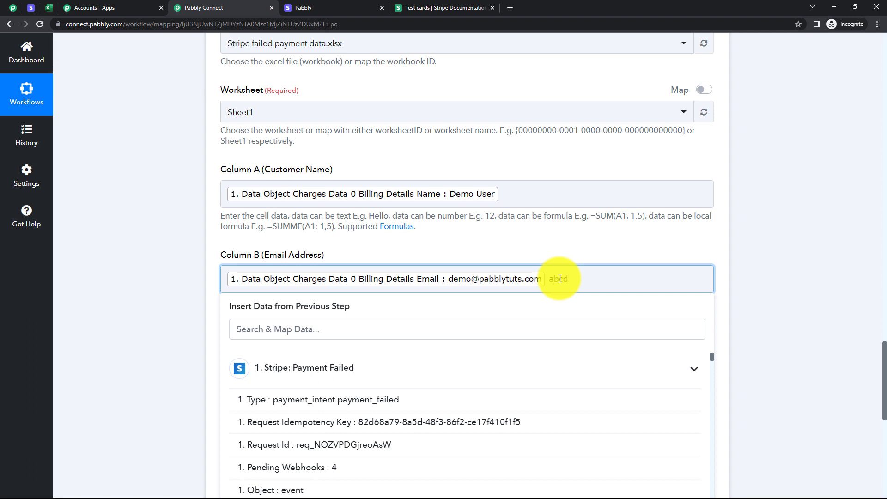
pyautogui.click(753, 290)
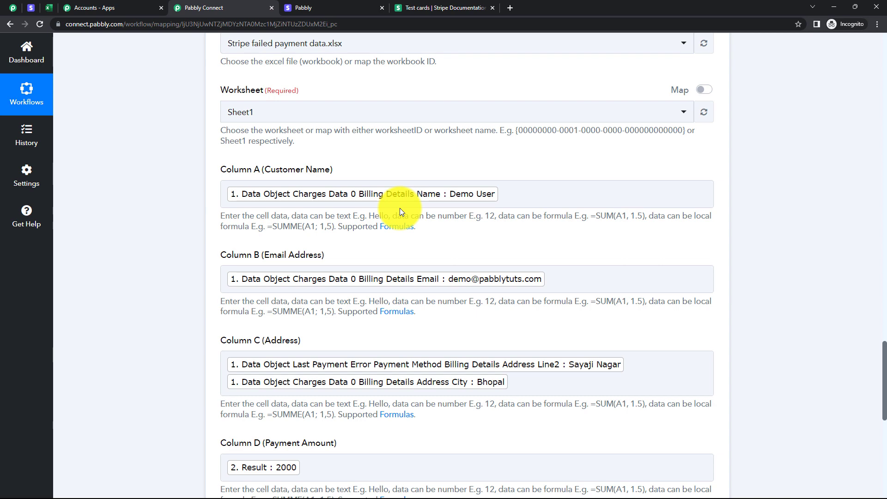
# Check the rows in the Excel worksheet, and save the Add Row To Worksheet action with a test request.
pyautogui.scroll(-4, 400, 211)
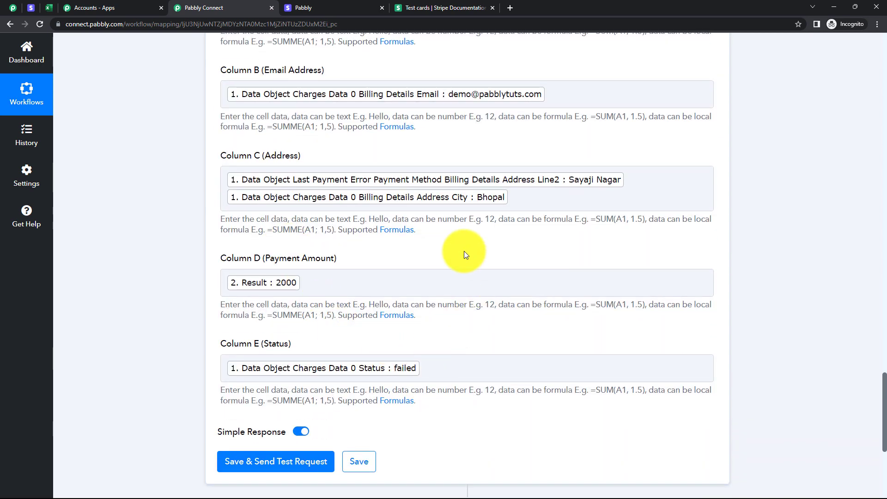
pyautogui.click(49, 7)
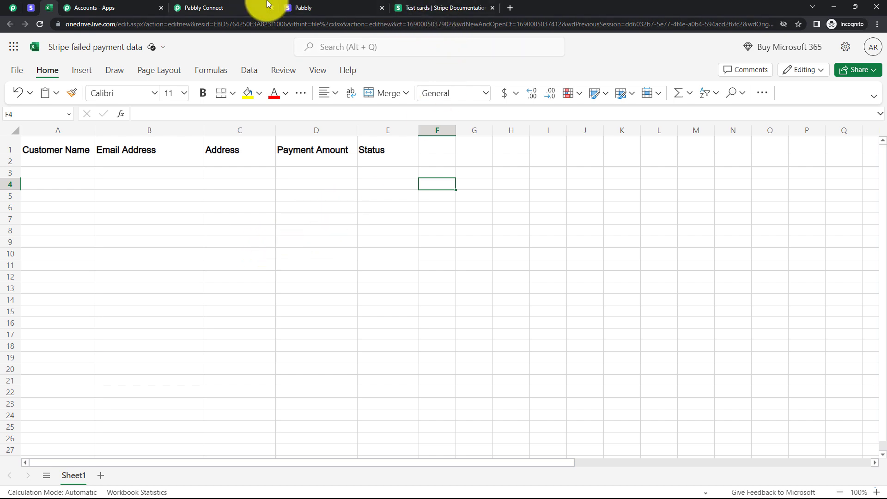
pyautogui.click(240, 8)
pyautogui.scroll(-3, 382, 265)
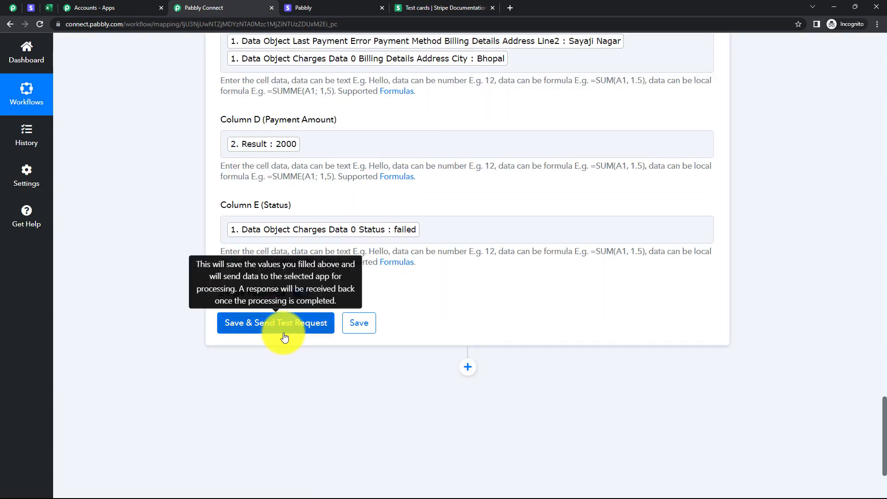
pyautogui.click(282, 330)
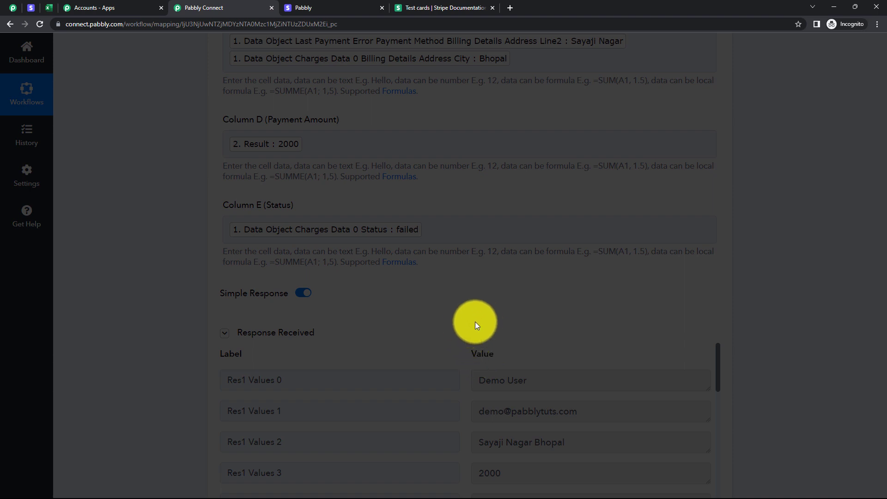
# Examine the Response Received values for the customer name, email, address, amount, status and next row range.
pyautogui.scroll(-2, 476, 315)
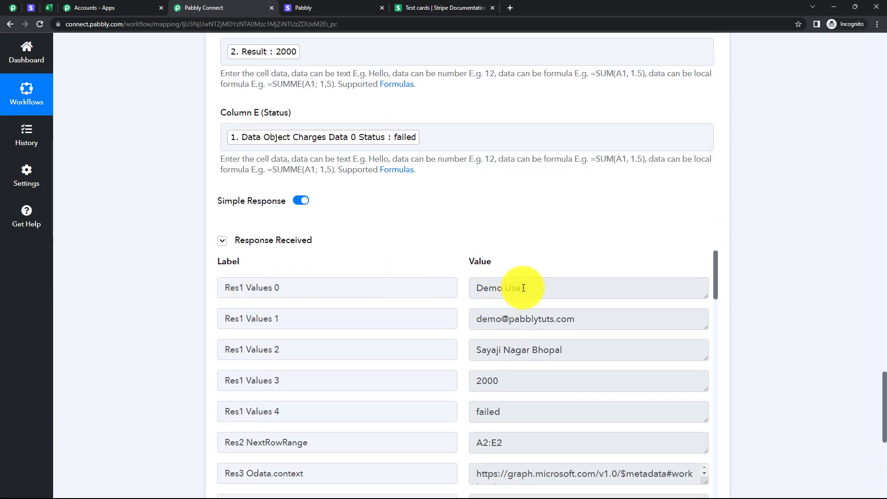
pyautogui.moveTo(525, 288); pyautogui.dragTo(476, 288)
pyautogui.moveTo(575, 319); pyautogui.dragTo(476, 319)
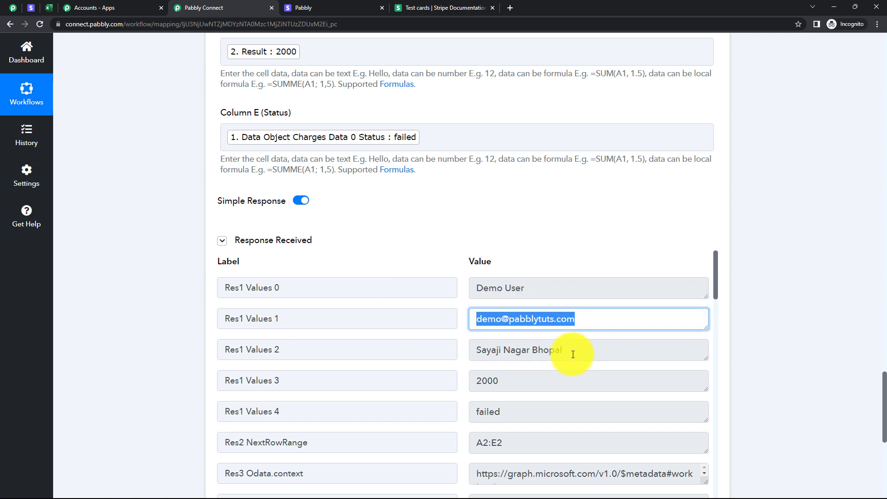
pyautogui.moveTo(573, 355); pyautogui.dragTo(476, 350)
pyautogui.click(508, 382)
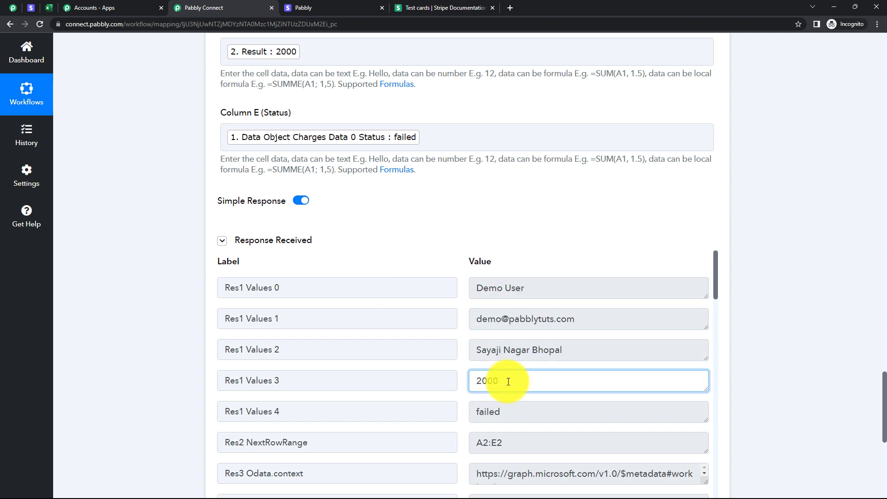
pyautogui.moveTo(509, 382); pyautogui.dragTo(473, 379)
pyautogui.click(509, 412)
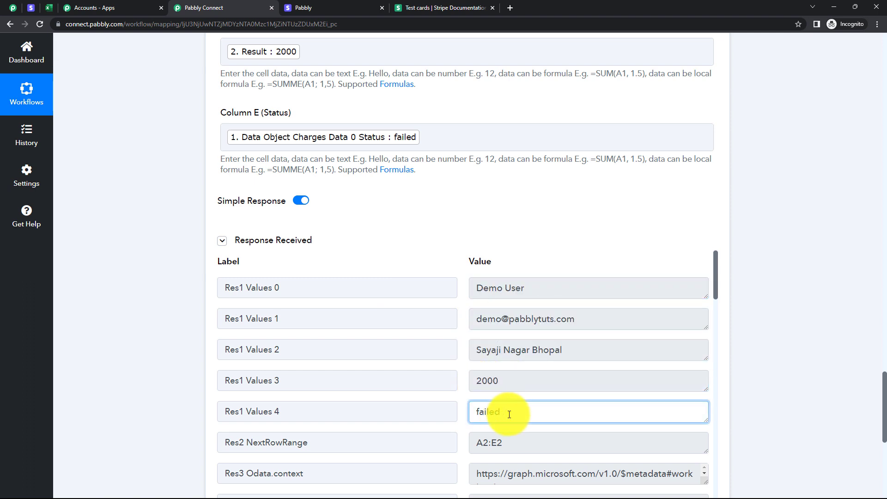
pyautogui.scroll(-2, 509, 413)
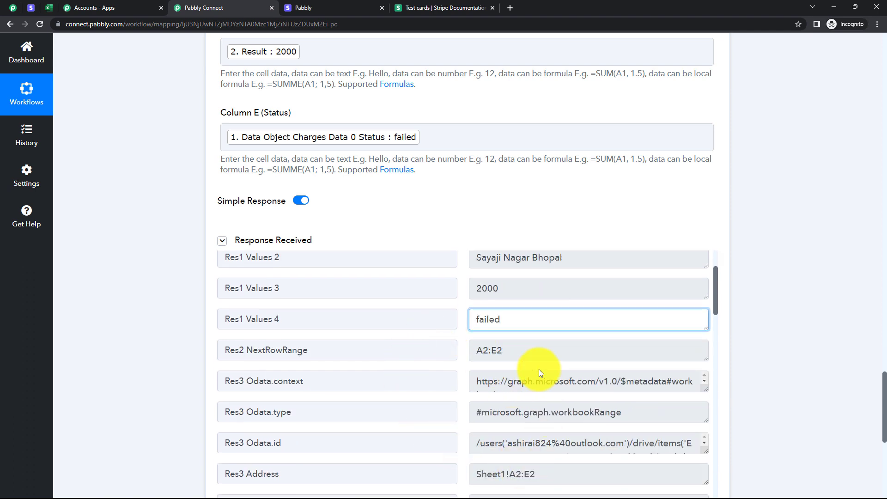
pyautogui.scroll(2, 530, 356)
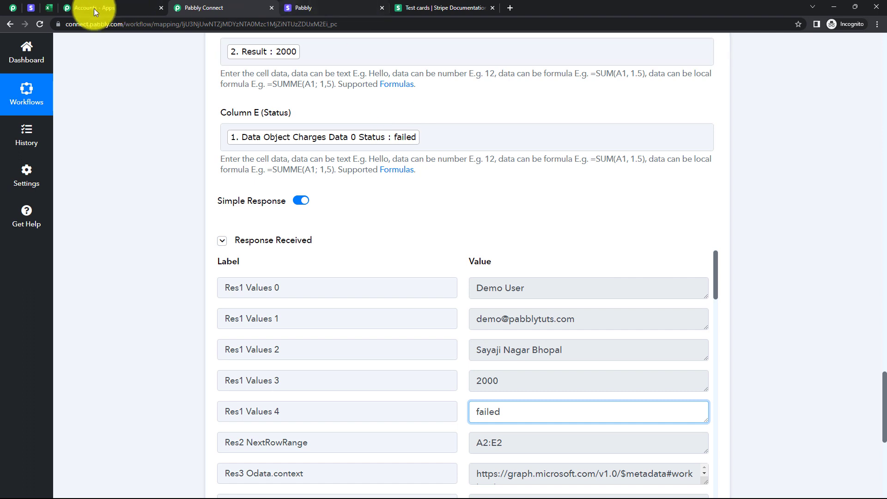
# Check the new row in the Excel worksheet and left-align the cells in range A2:E4.
pyautogui.click(53, 8)
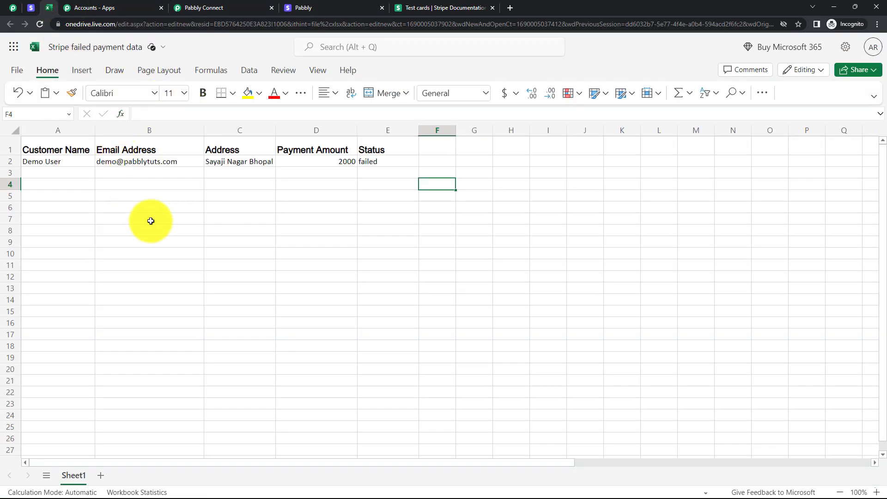
pyautogui.moveTo(398, 183); pyautogui.dragTo(69, 164)
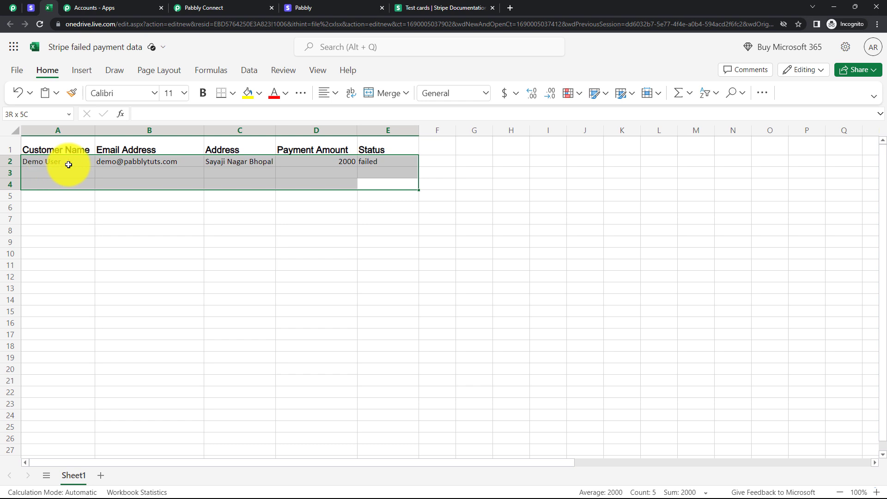
pyautogui.click(330, 93)
pyautogui.click(328, 135)
pyautogui.click(439, 216)
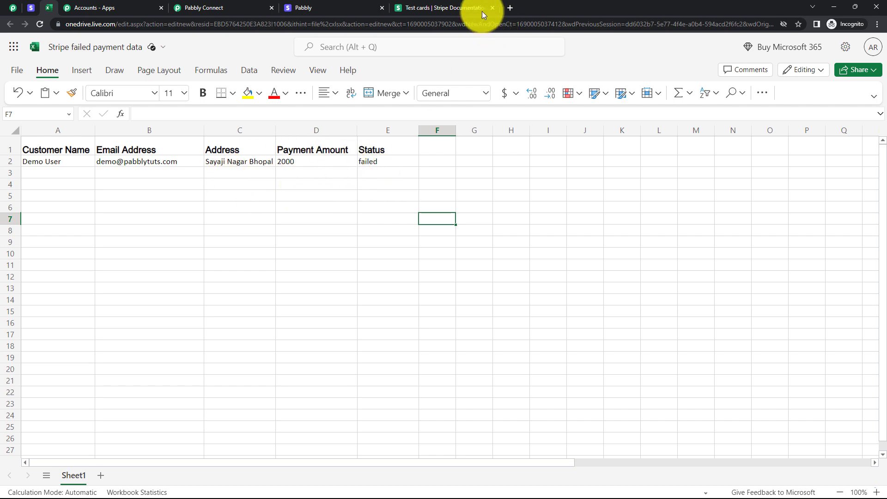
# Return to the Pabbly Connect workflow, collapse its steps for an overview, and review the Number Formatter action's Numbers and Operation settings.
pyautogui.click(212, 11)
pyautogui.scroll(15, 534, 213)
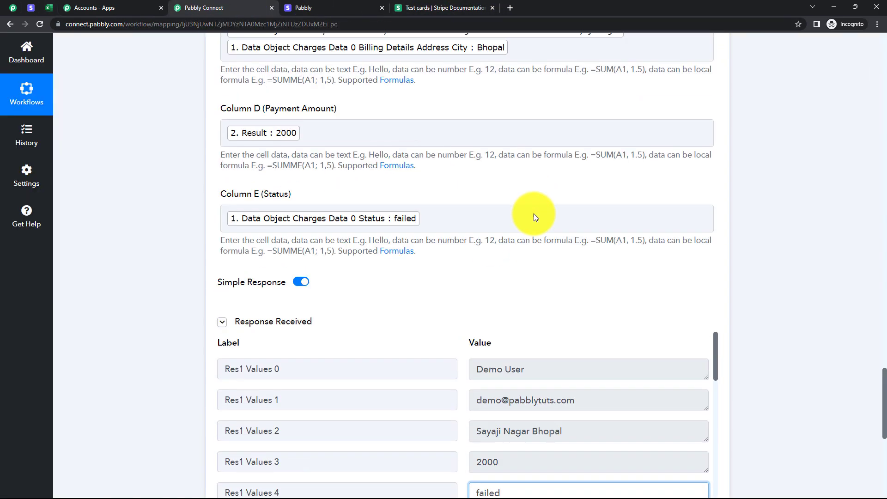
pyautogui.scroll(20, 149, 224)
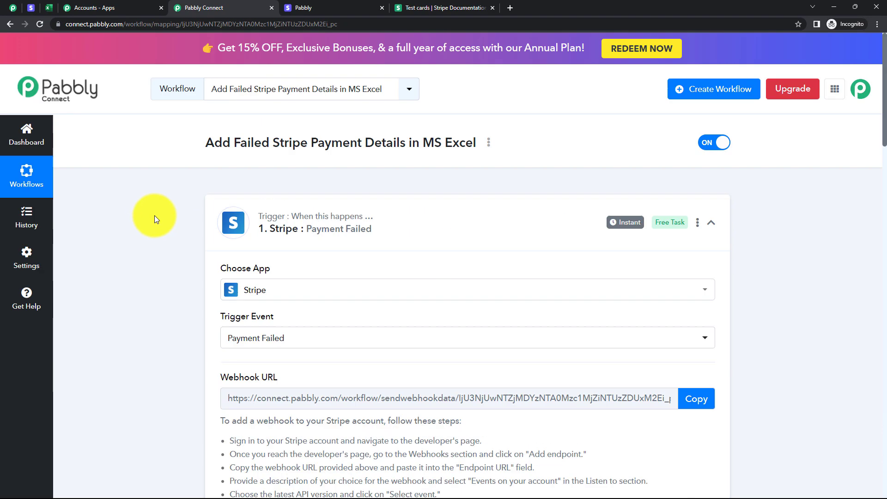
pyautogui.click(430, 227)
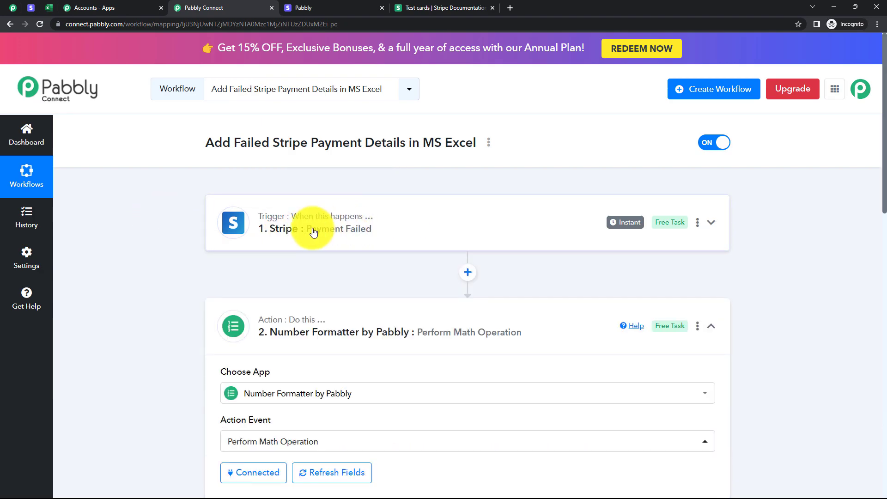
pyautogui.click(383, 324)
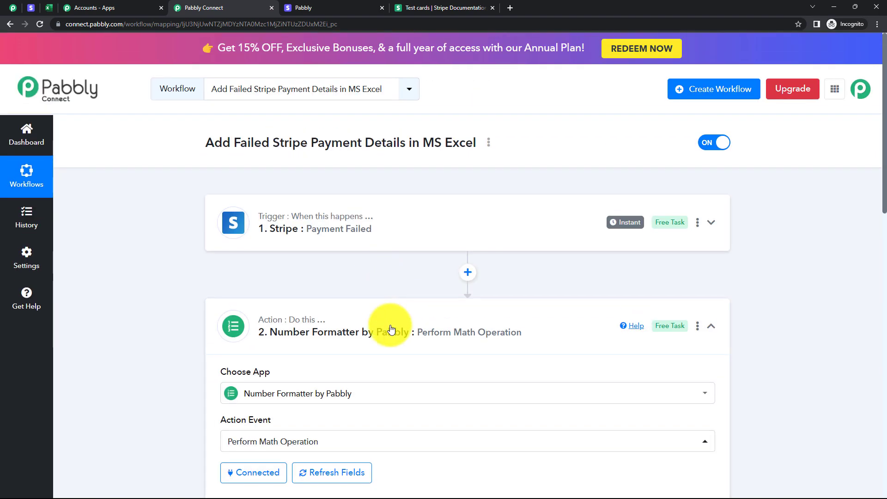
pyautogui.click(389, 323)
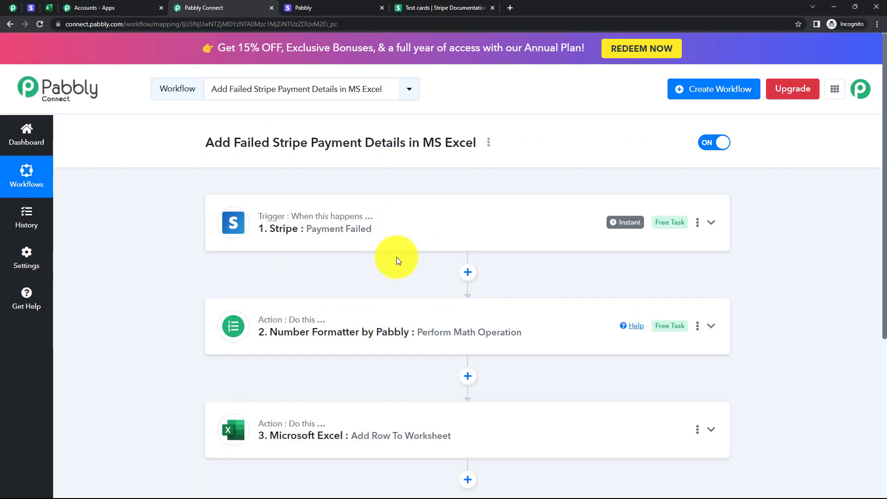
pyautogui.click(378, 324)
pyautogui.scroll(-5, 378, 324)
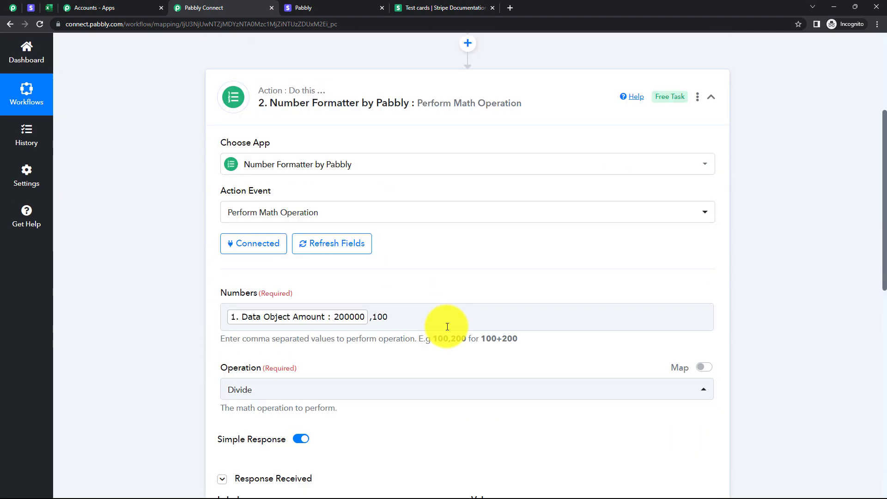
# Copy the newest PHP Course or Beginners (8 Weeks) payment link from the Stripe dashboard and open it in a new browser tab.
pyautogui.scroll(-2, 350, 335)
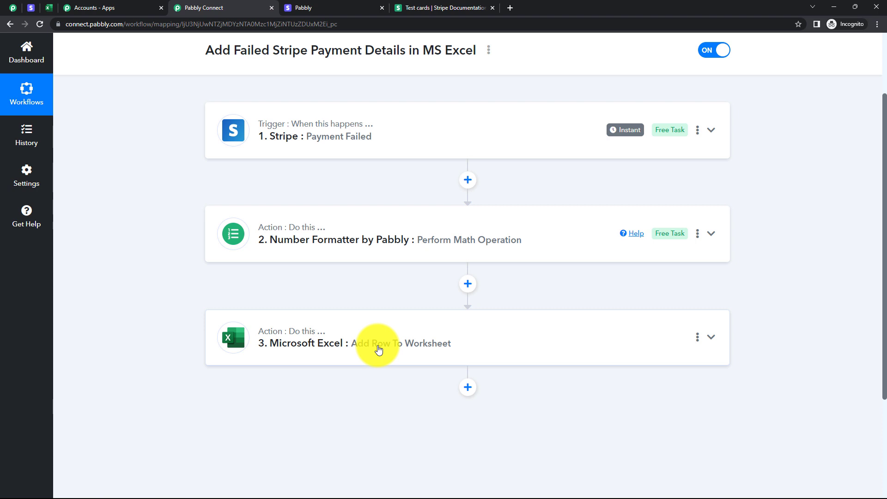
pyautogui.scroll(2, 640, 239)
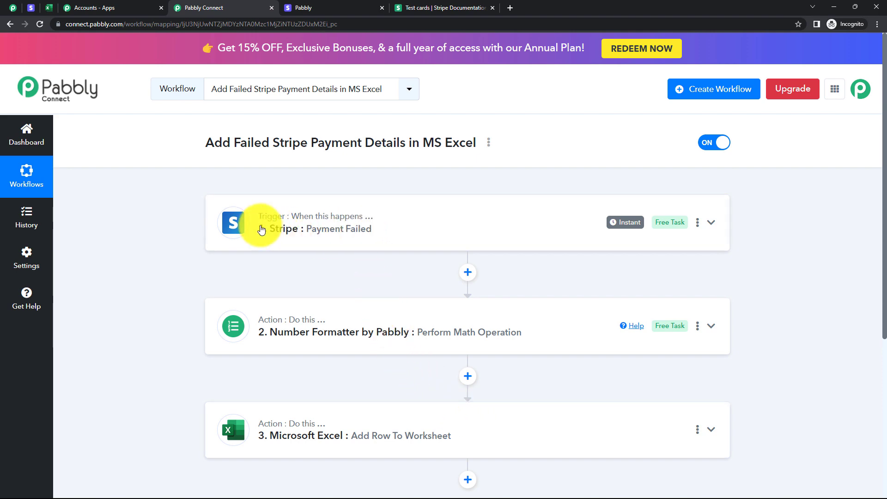
pyautogui.click(32, 8)
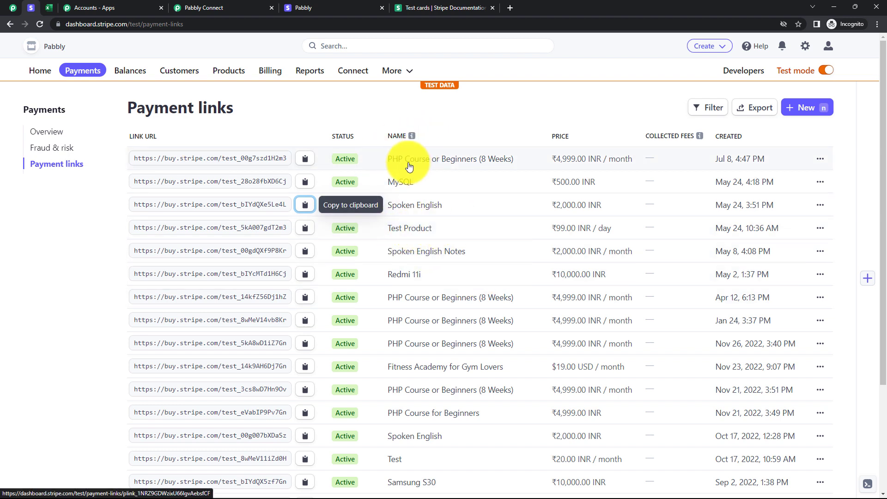
pyautogui.click(302, 160)
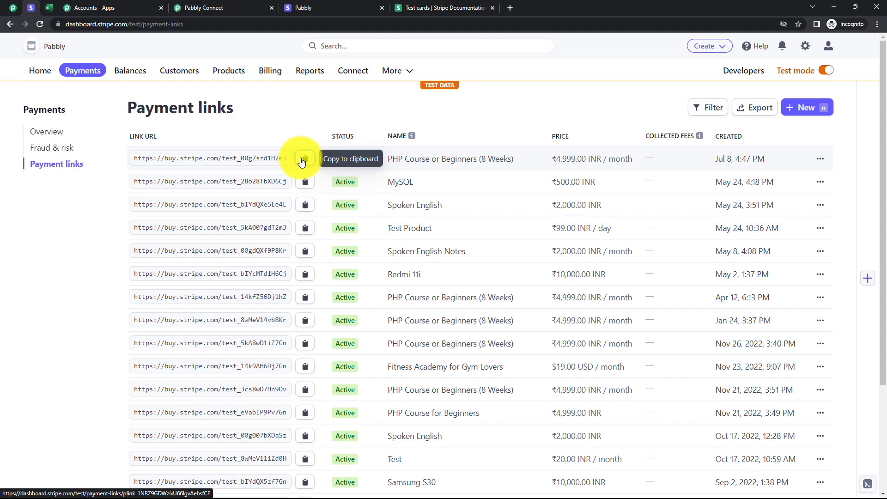
pyautogui.click(510, 9)
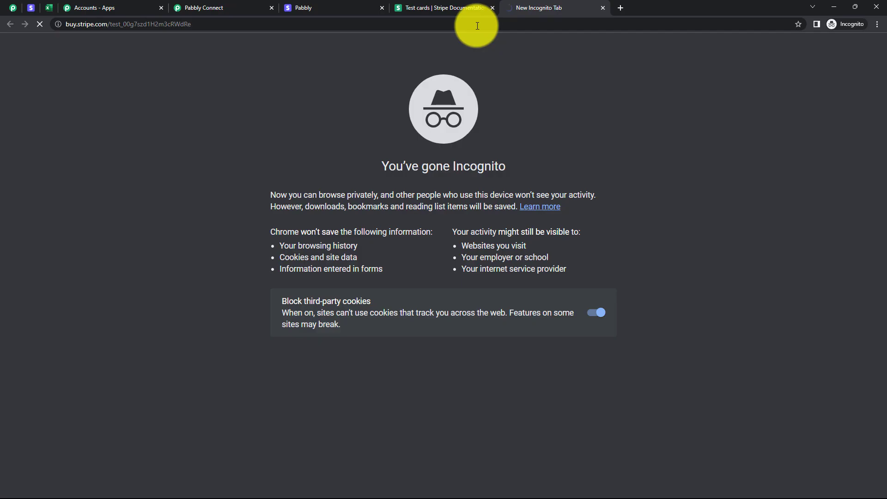
pyautogui.hotkey('ctrl', 'v')
pyautogui.press('Return')
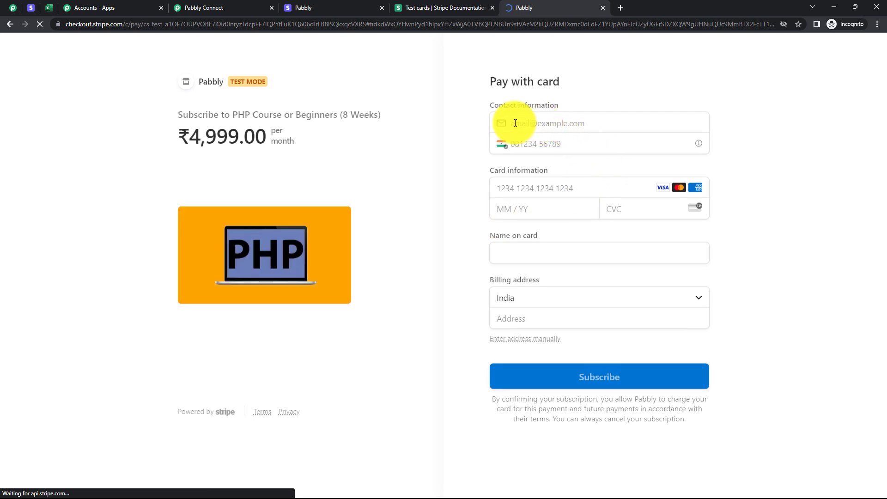
# Fill in the contact email and phone number on the PHP course checkout page.
pyautogui.click(560, 126)
pyautogui.write('sample')
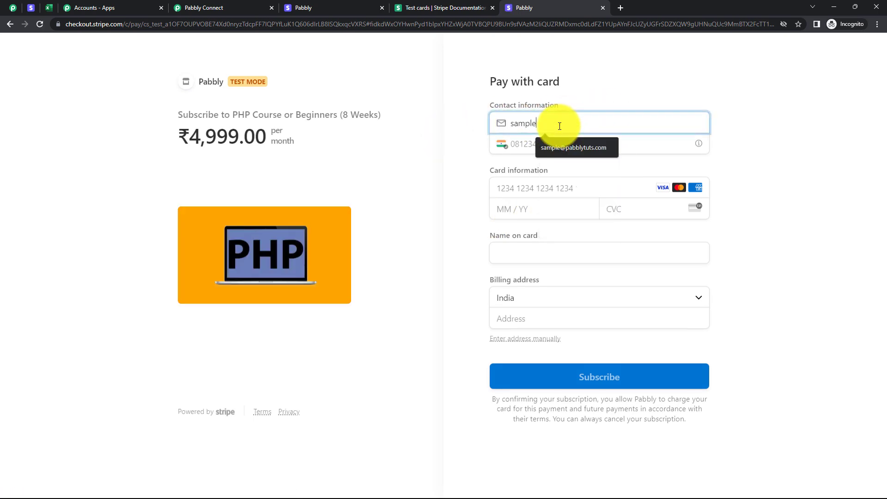
pyautogui.click(578, 151)
pyautogui.click(522, 143)
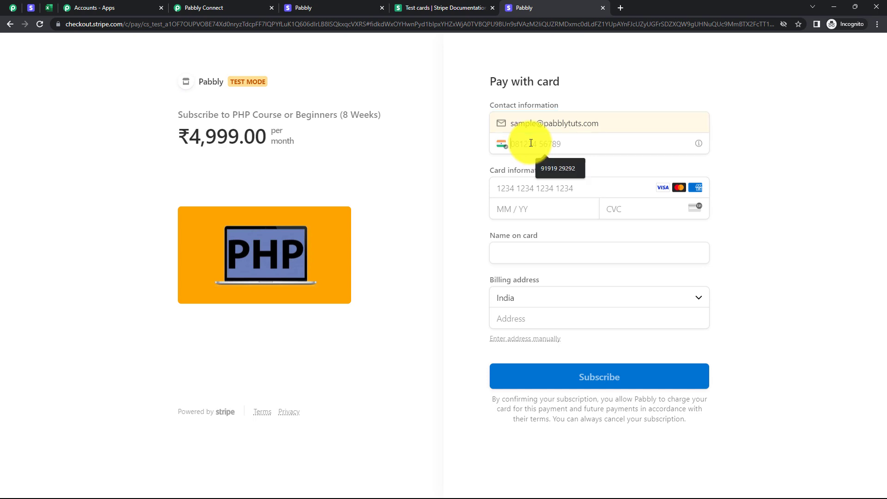
pyautogui.click(567, 170)
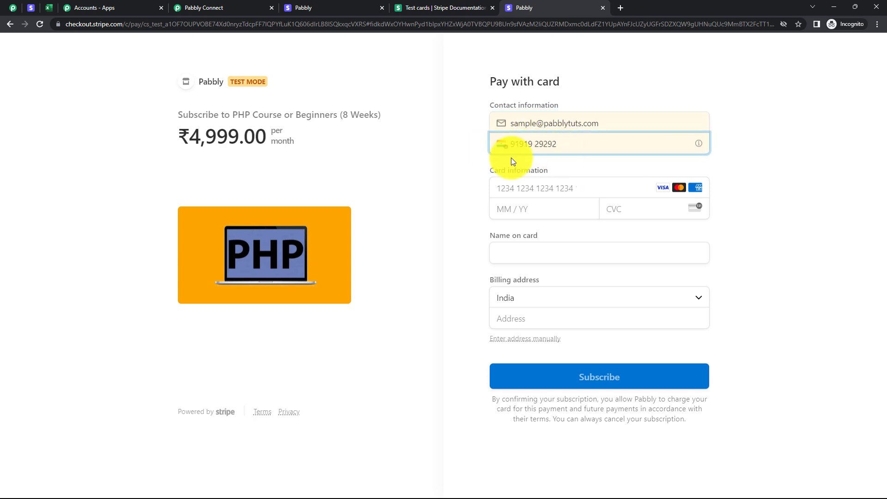
# Copy the declining test card number from the Spoken English checkout into the PHP course checkout, and enter the card's expiry date and CVC.
pyautogui.click(519, 185)
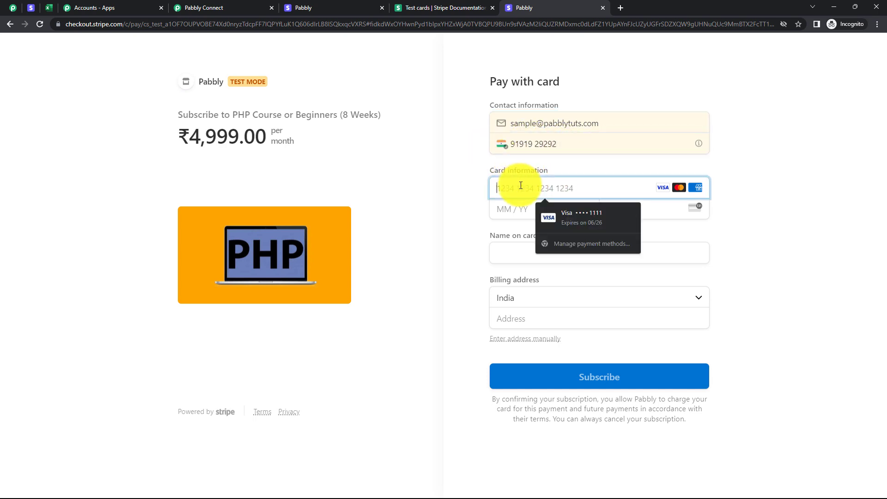
pyautogui.click(435, 182)
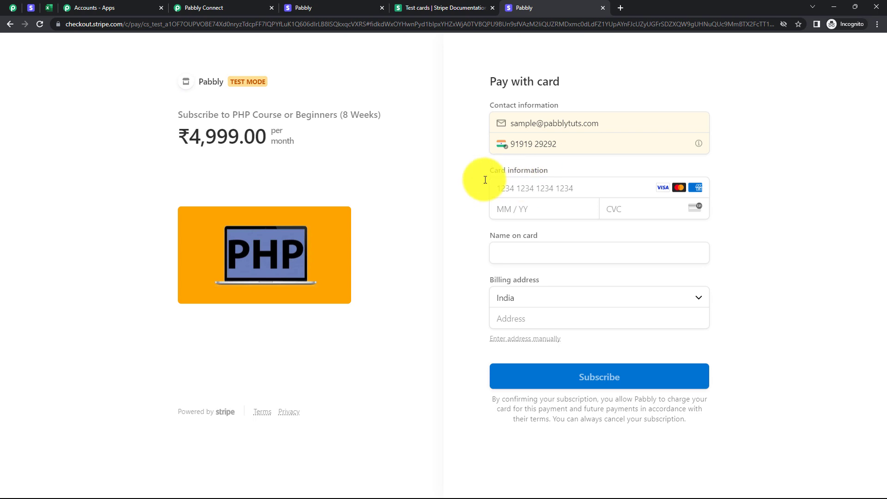
pyautogui.click(301, 8)
pyautogui.moveTo(573, 204); pyautogui.dragTo(494, 213)
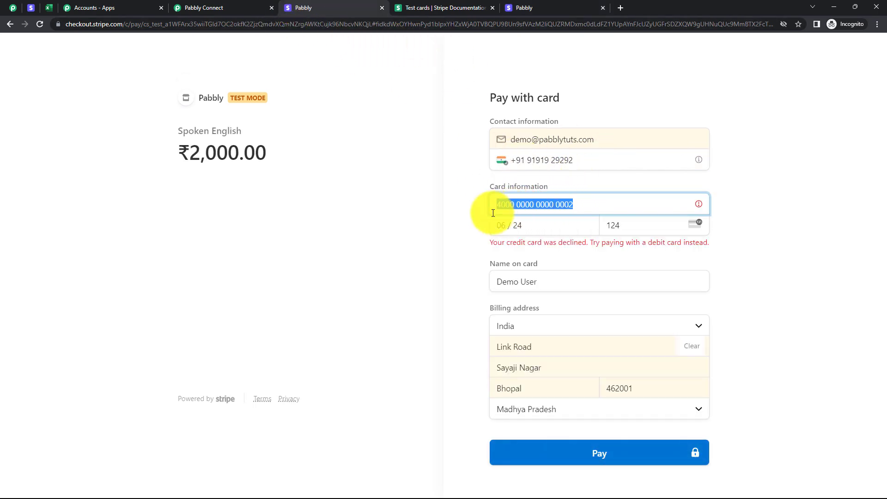
pyautogui.click(562, 8)
pyautogui.click(520, 188)
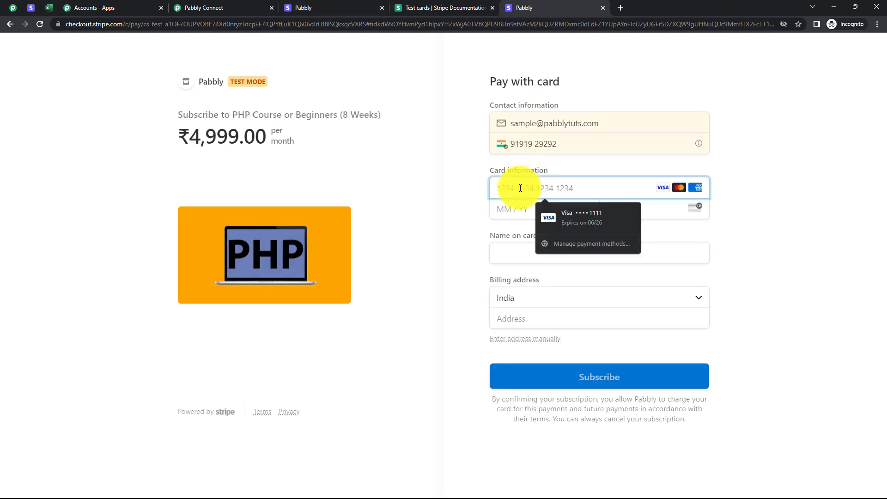
pyautogui.hotkey('ctrl', 'v')
pyautogui.click(512, 210)
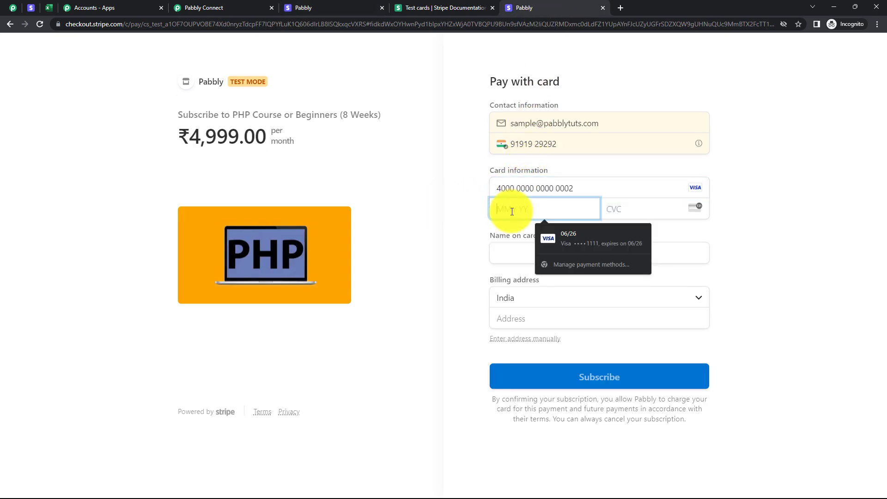
pyautogui.write('02 / 24')
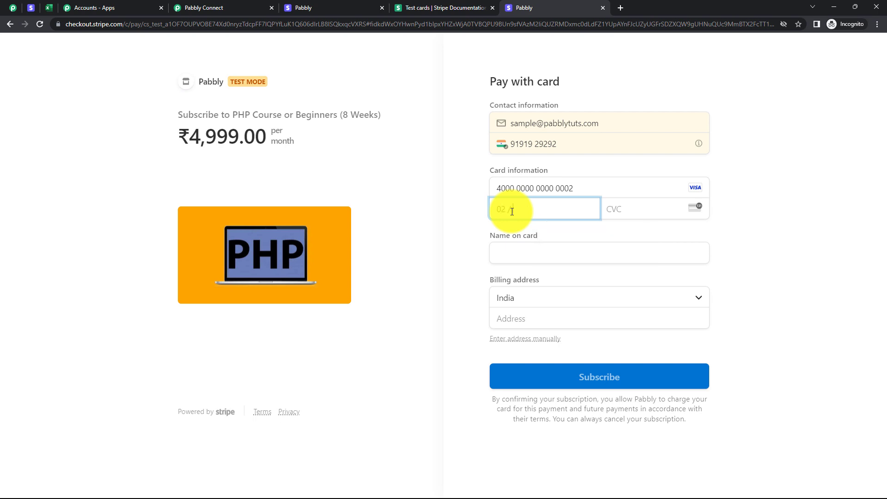
pyautogui.click(636, 210)
# Fill in the name on the card and the billing address with city, PIN and state.
pyautogui.click(545, 260)
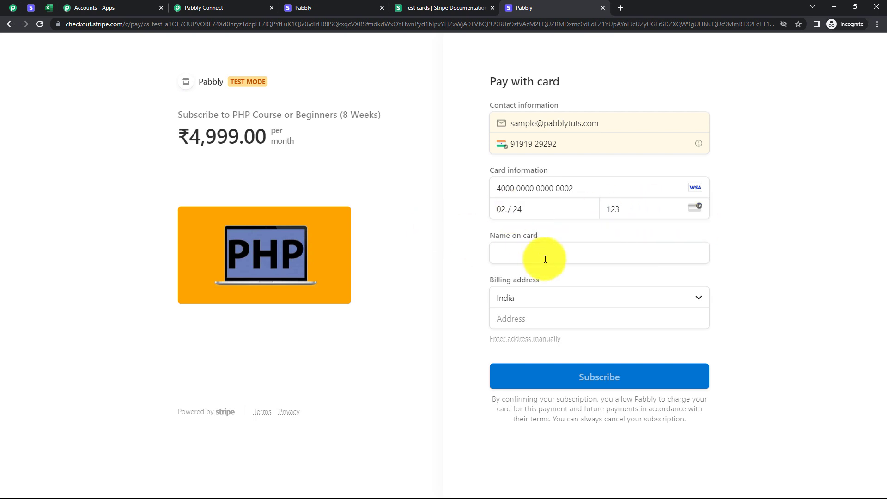
pyautogui.click(545, 257)
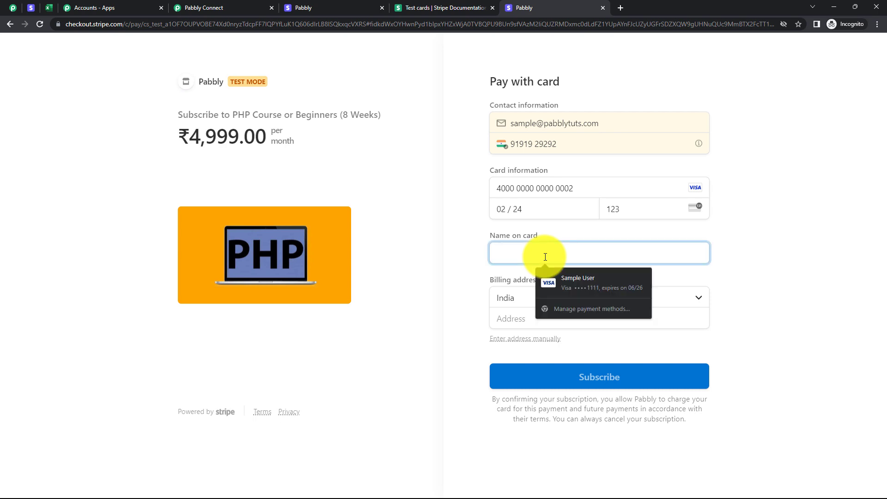
pyautogui.click(592, 288)
pyautogui.click(545, 321)
pyautogui.click(550, 346)
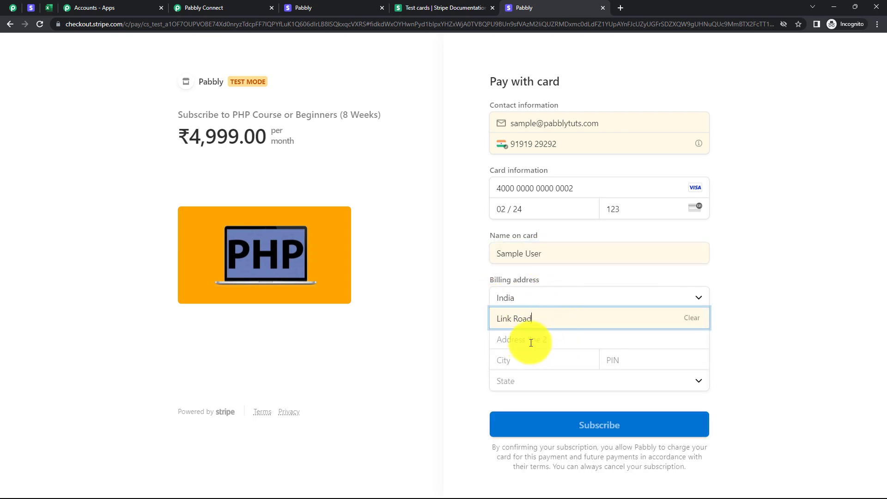
pyautogui.click(531, 343)
pyautogui.click(518, 364)
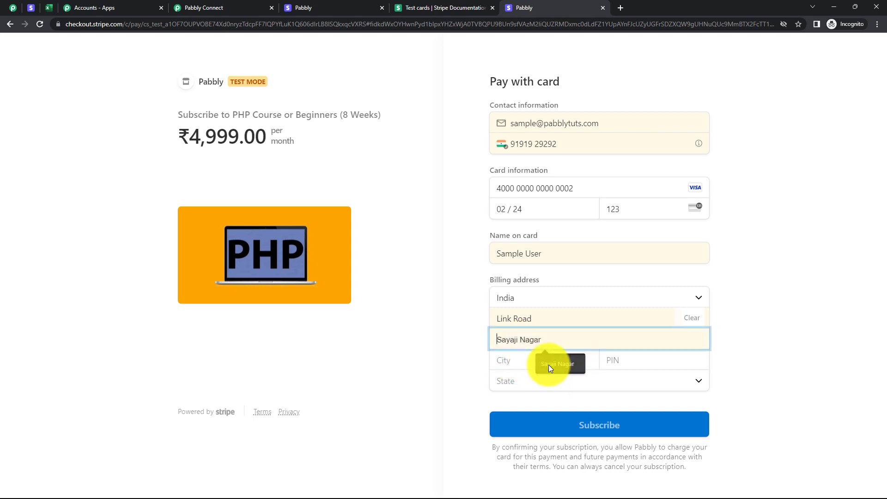
pyautogui.click(548, 383)
pyautogui.click(626, 358)
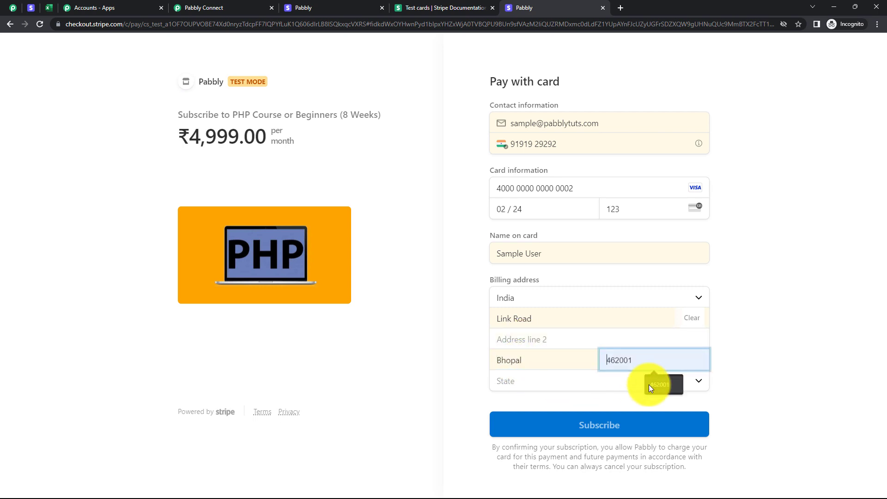
pyautogui.click(648, 385)
pyautogui.click(583, 380)
# Submit the PHP course subscription payment and check the Excel worksheet for the new row.
pyautogui.click(613, 423)
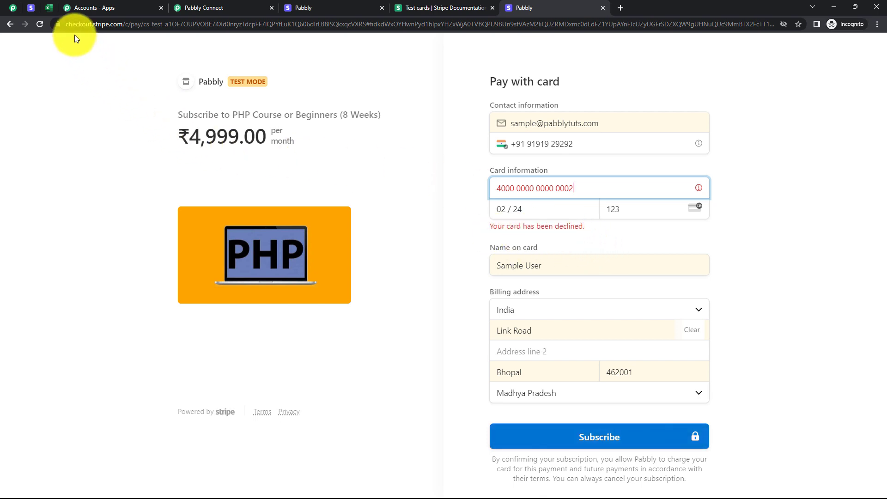
pyautogui.click(48, 8)
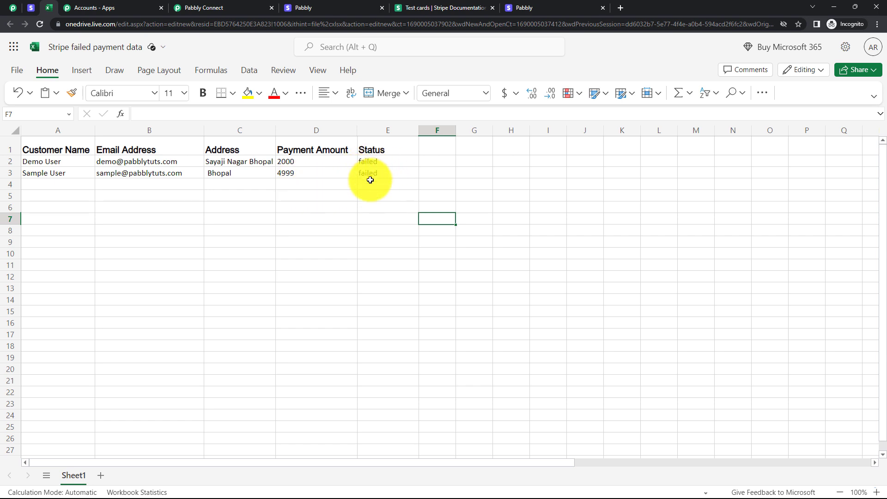
# Return to the Pabbly Connect workflow, view its share link, and close the sharing dialog.
pyautogui.click(244, 8)
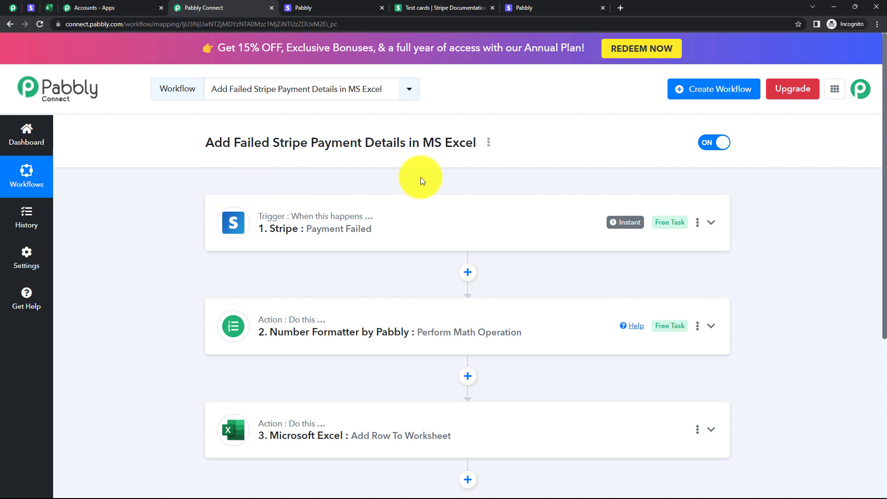
pyautogui.click(488, 143)
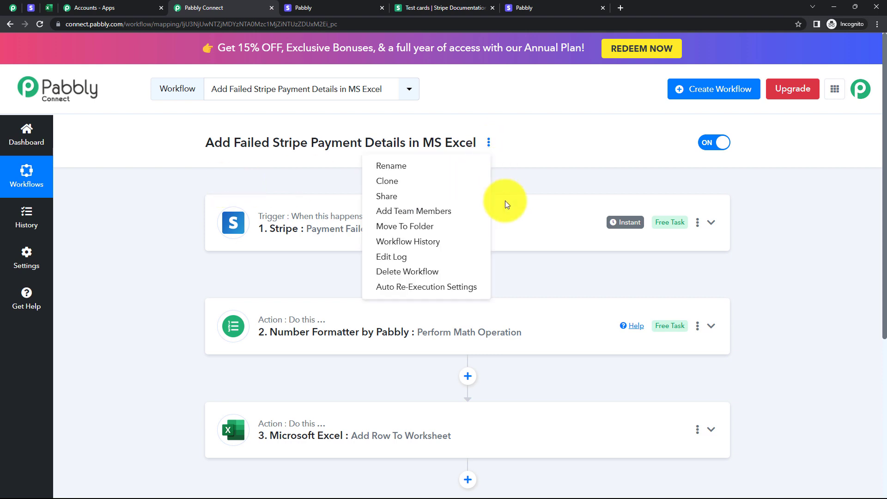
pyautogui.click(415, 197)
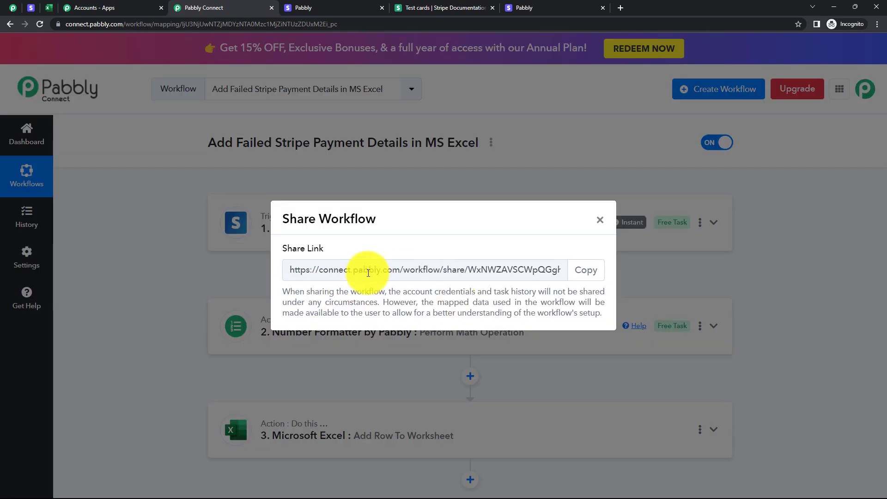
pyautogui.click(601, 219)
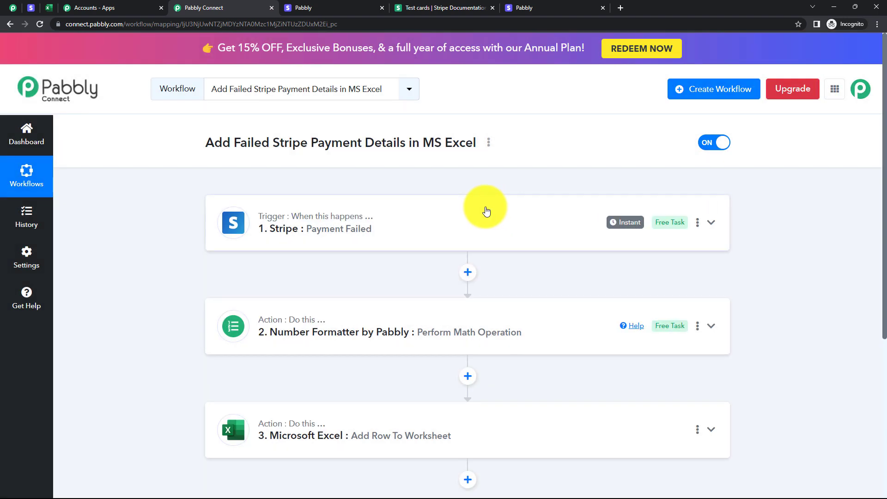